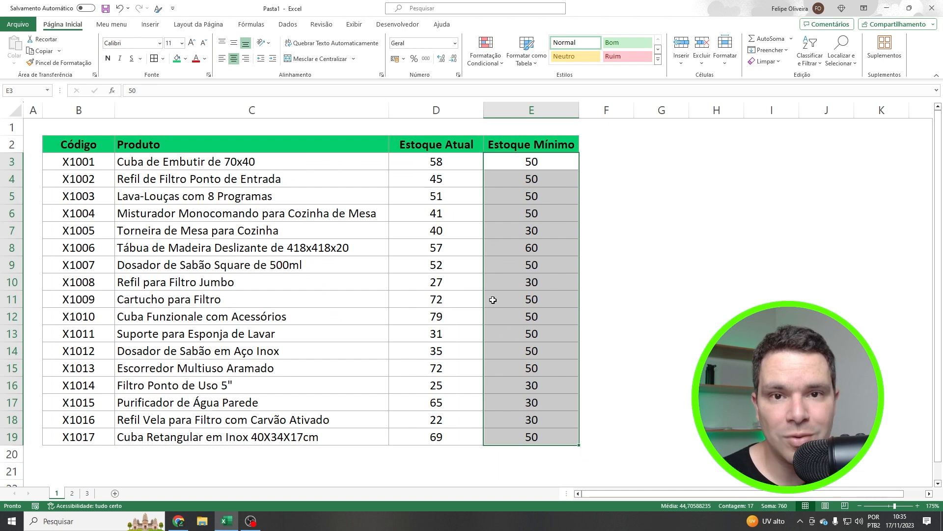
# Create a new conditional formatting rule for B3:E19 that uses a formula to determine which cells to format.
pyautogui.moveTo(80, 161); pyautogui.dragTo(539, 429)
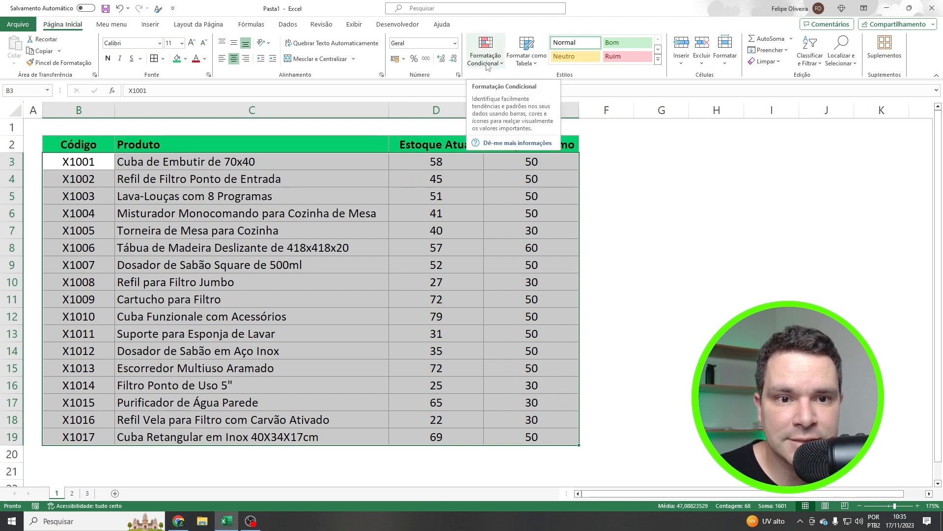
pyautogui.click(487, 66)
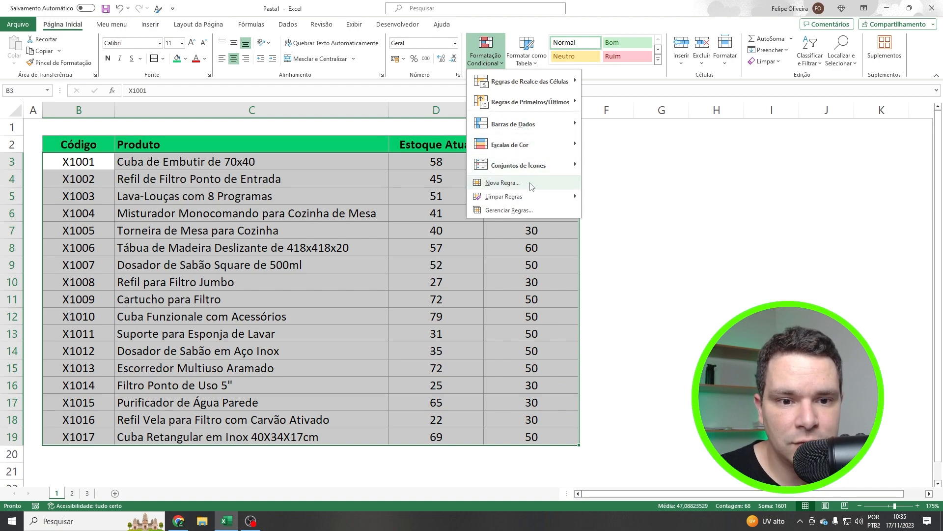
pyautogui.click(503, 183)
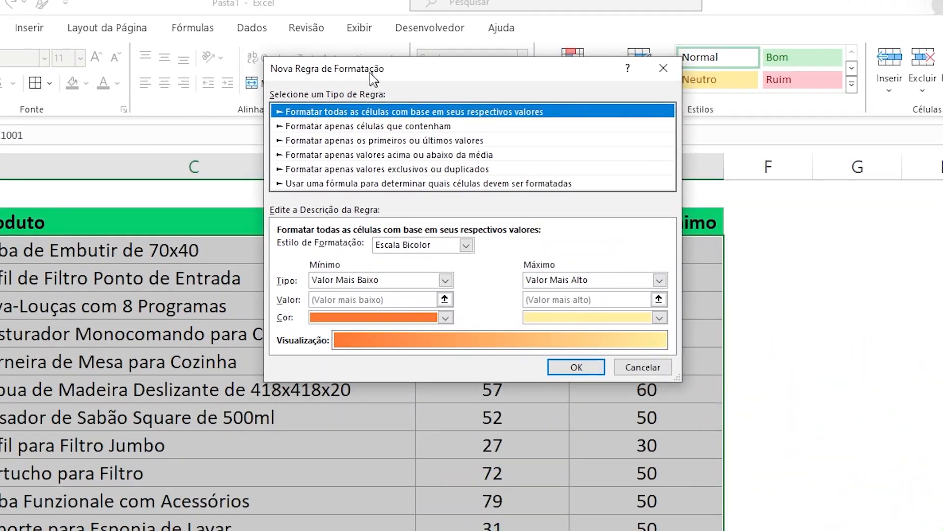
pyautogui.moveTo(373, 79); pyautogui.dragTo(372, 78)
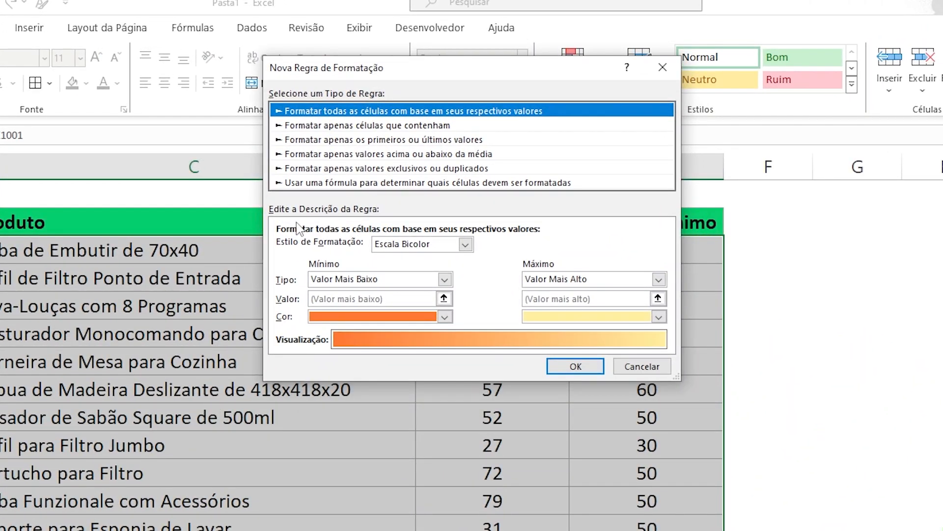
pyautogui.click(303, 184)
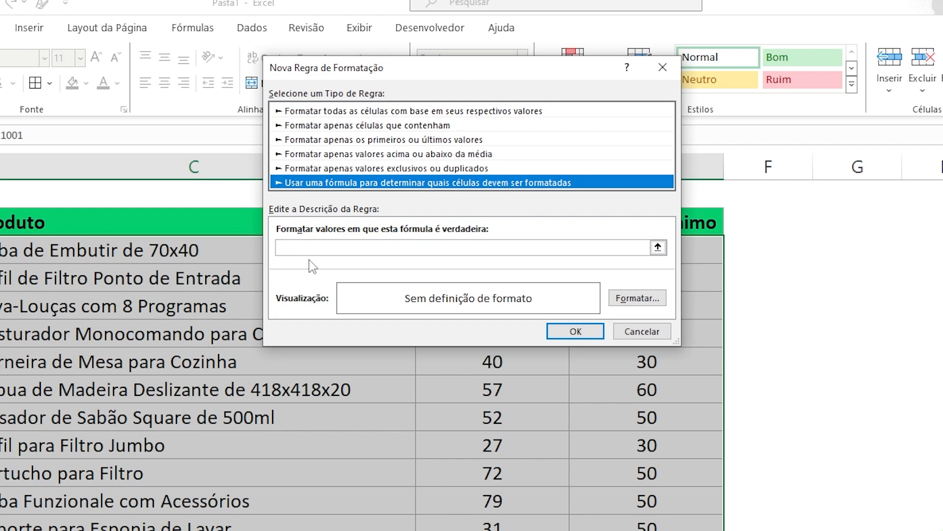
# Enter the rule formula =$D3<$E3, comparing current stock with minimum stock and locking only the columns.
pyautogui.click(314, 247)
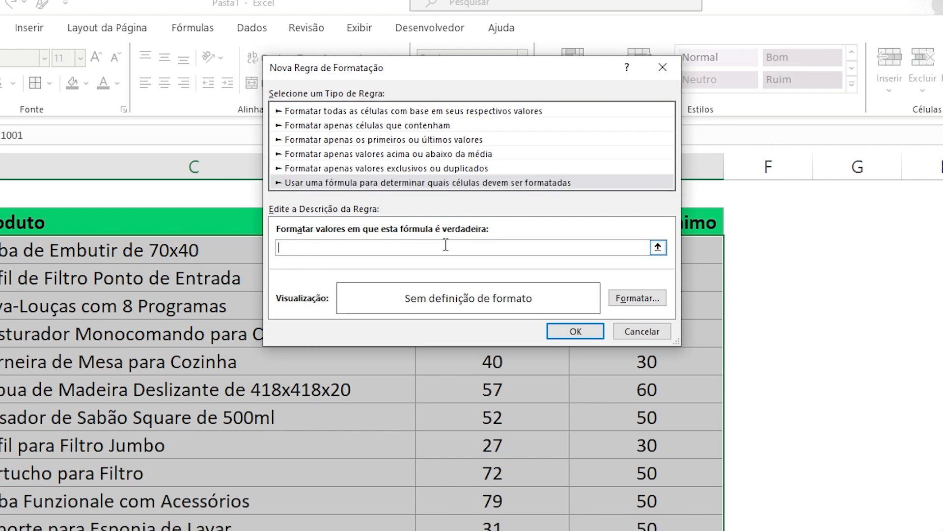
pyautogui.moveTo(492, 68); pyautogui.dragTo(942, 75)
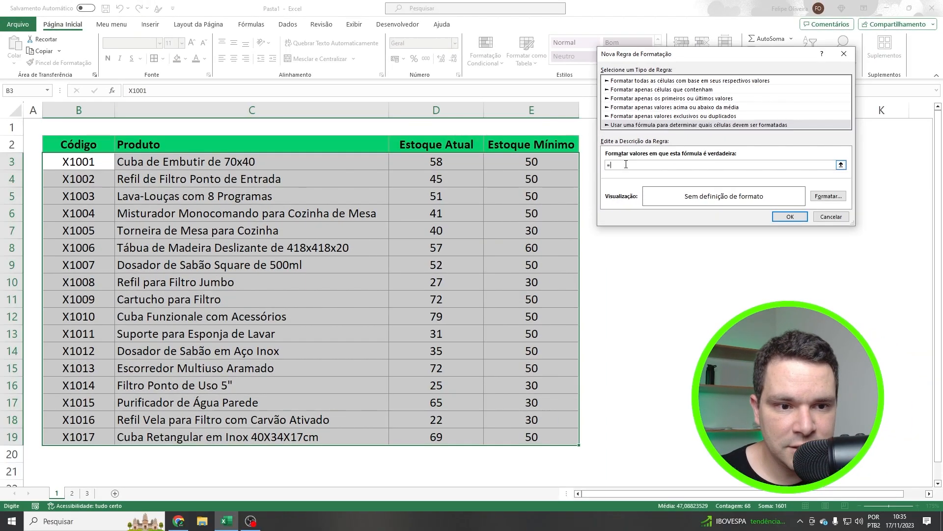
pyautogui.write('=')
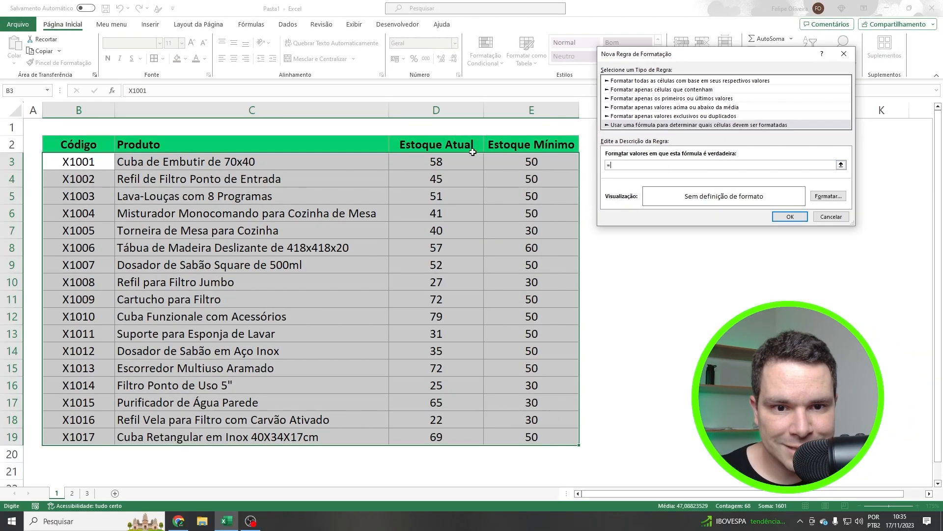
pyautogui.click(448, 160)
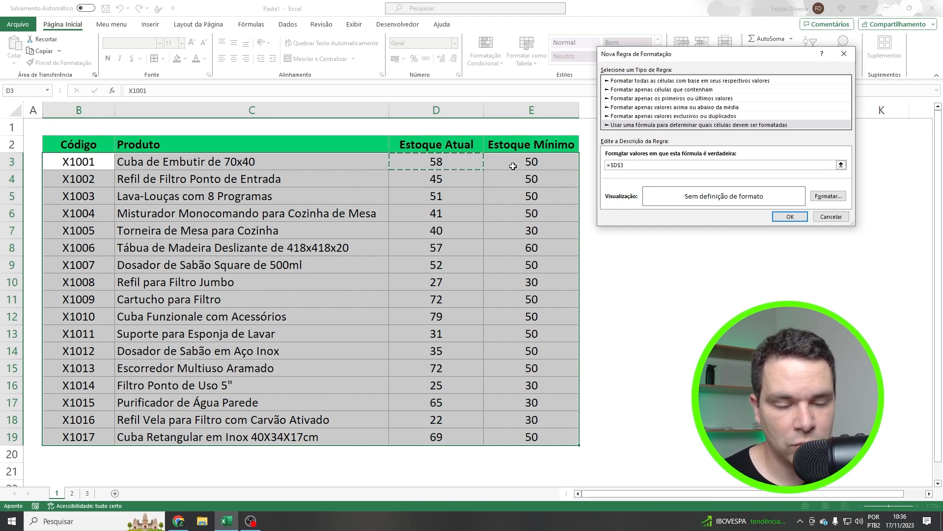
pyautogui.press('BackSpace')
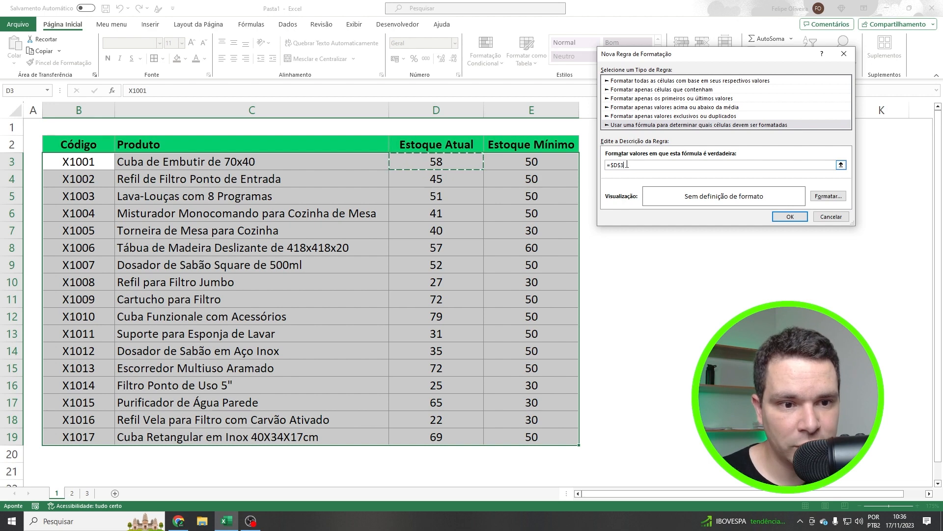
pyautogui.press('F2')
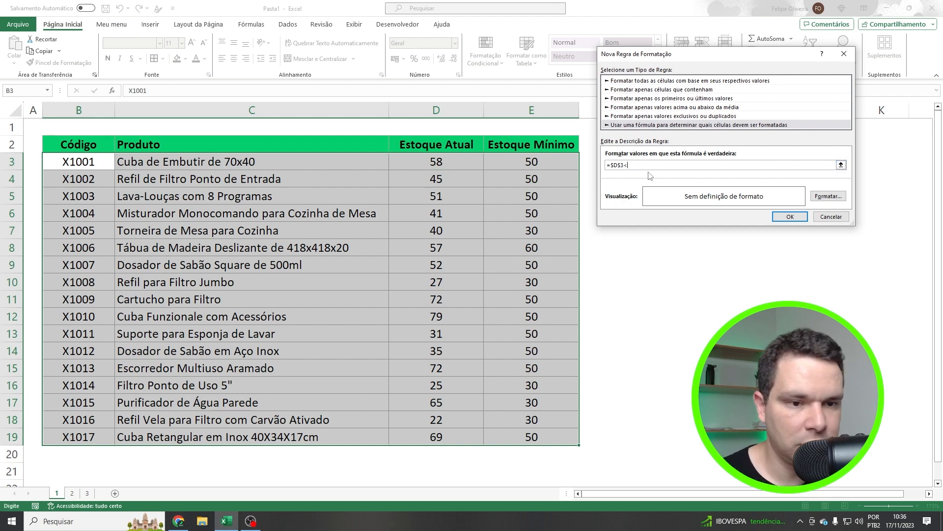
pyautogui.click(535, 163)
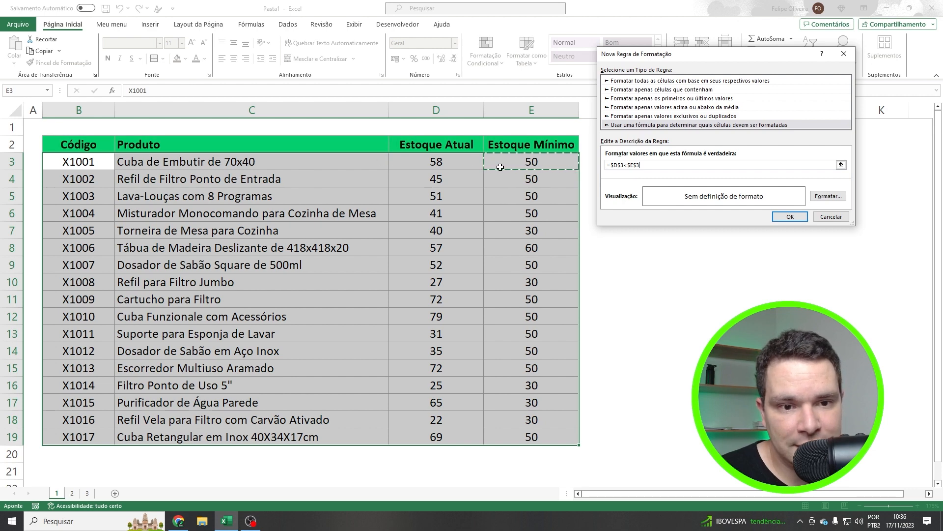
pyautogui.click(622, 165)
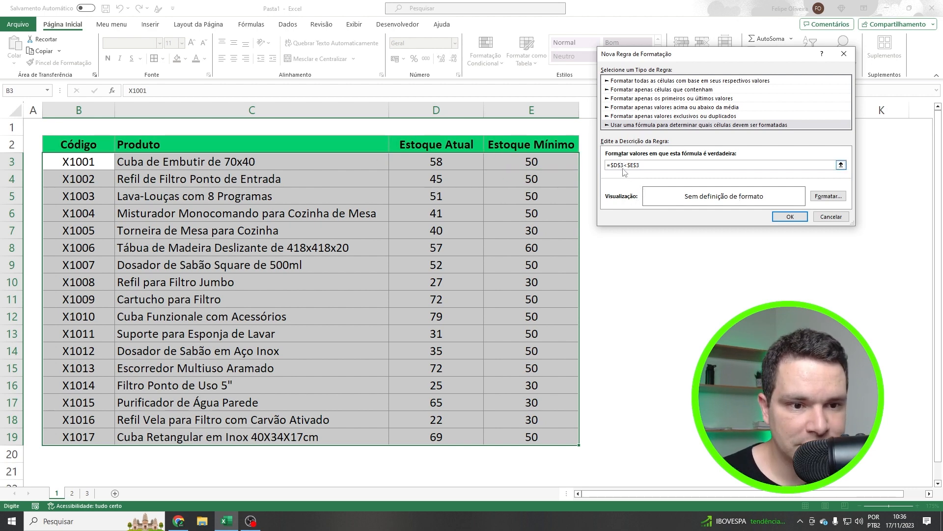
pyautogui.press('BackSpace')
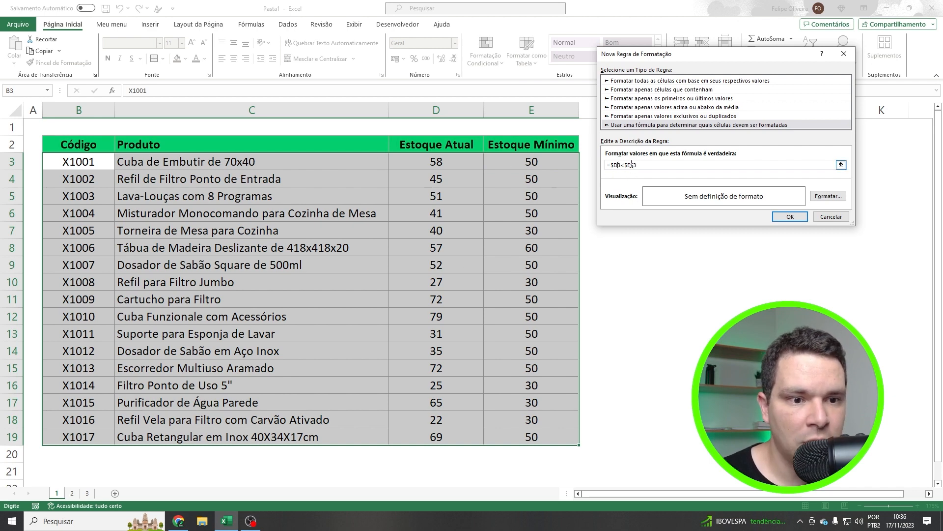
pyautogui.click(635, 165)
pyautogui.press('BackSpace')
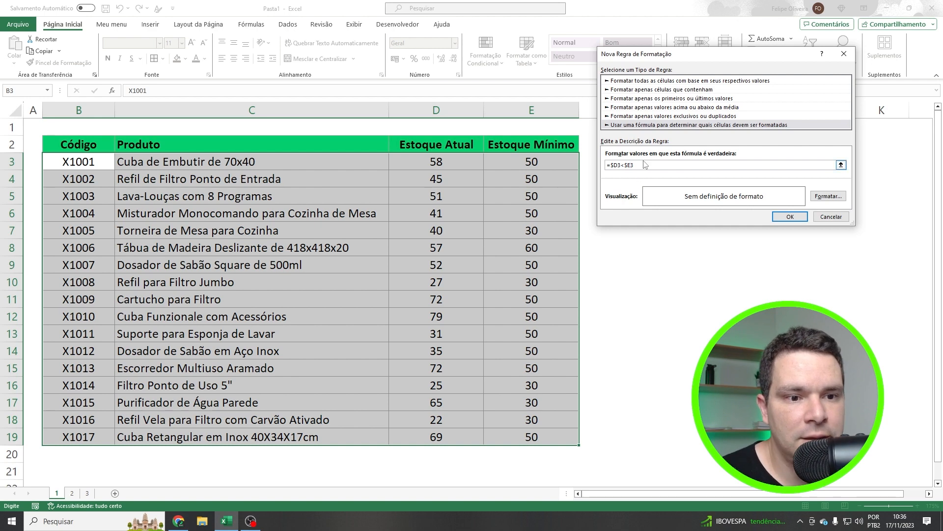
# Set the rule's format to a light yellow background fill.
pyautogui.click(833, 198)
pyautogui.moveTo(587, 112); pyautogui.dragTo(525, 112)
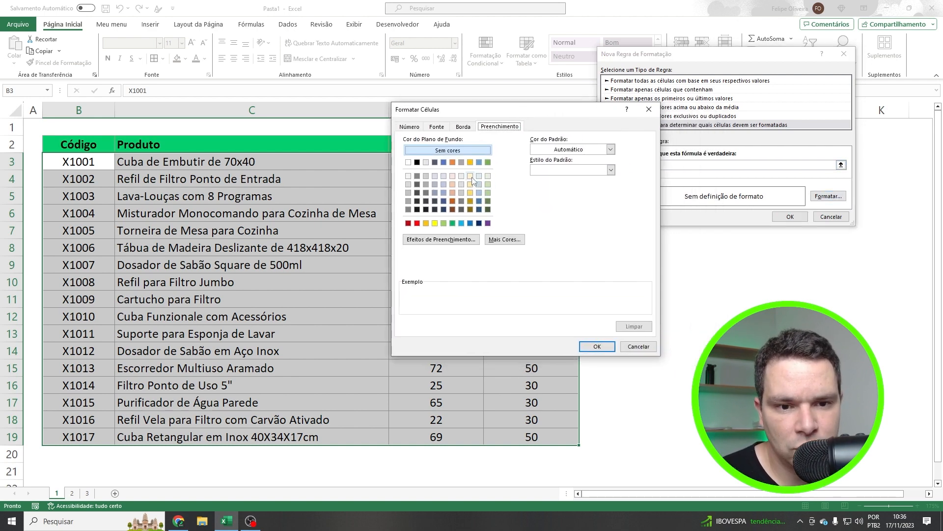
pyautogui.click(471, 176)
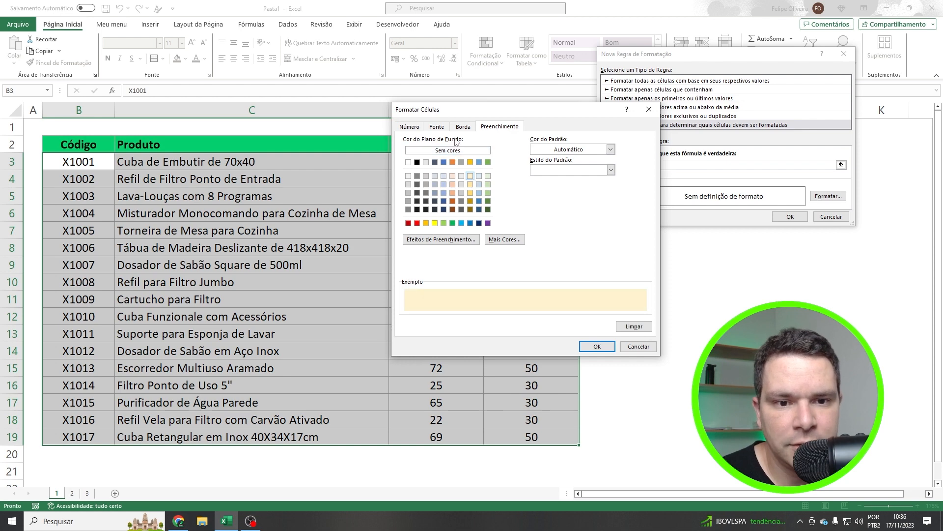
# Add a red outline border to the rule's format and apply the rule to the table.
pyautogui.click(463, 126)
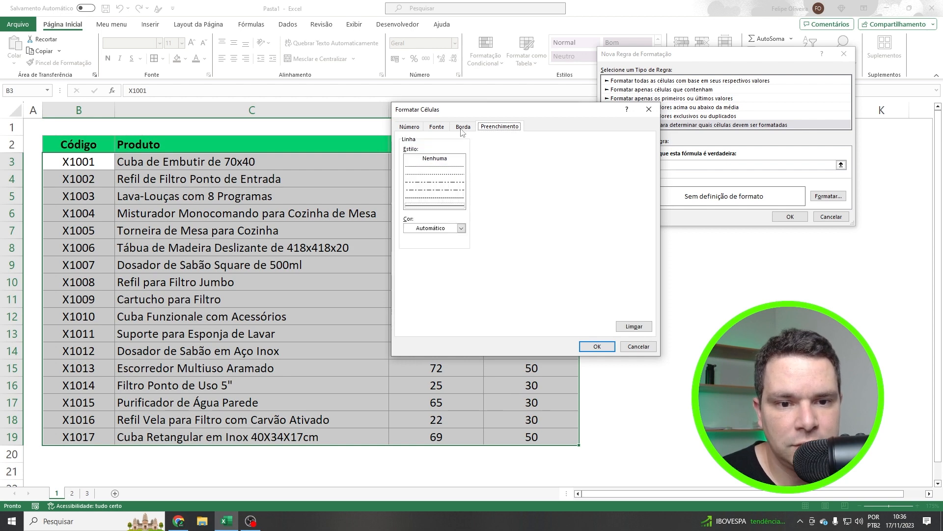
pyautogui.click(461, 228)
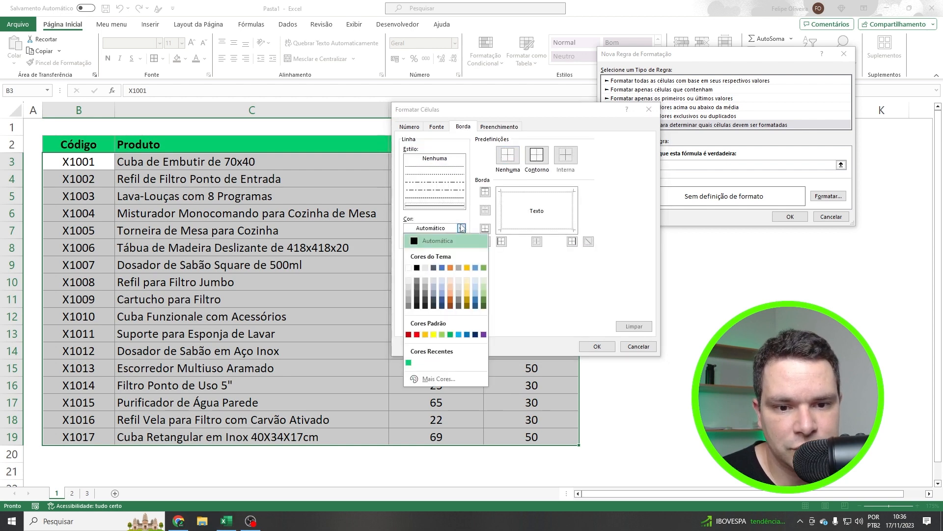
pyautogui.click(417, 334)
pyautogui.click(536, 161)
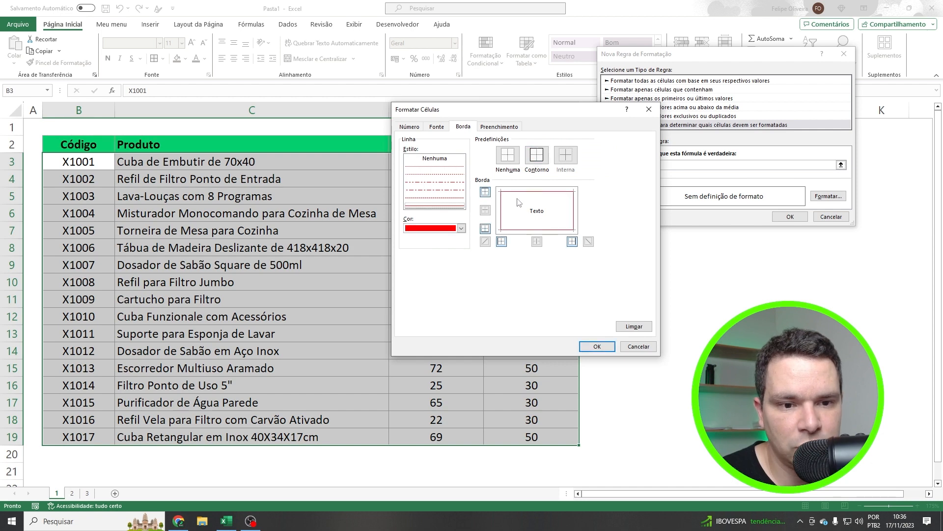
pyautogui.click(597, 347)
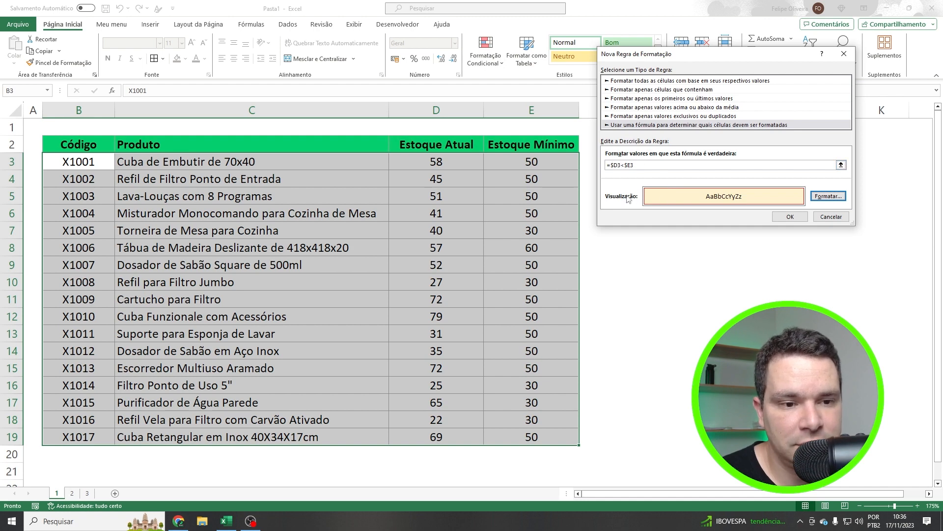
pyautogui.click(790, 217)
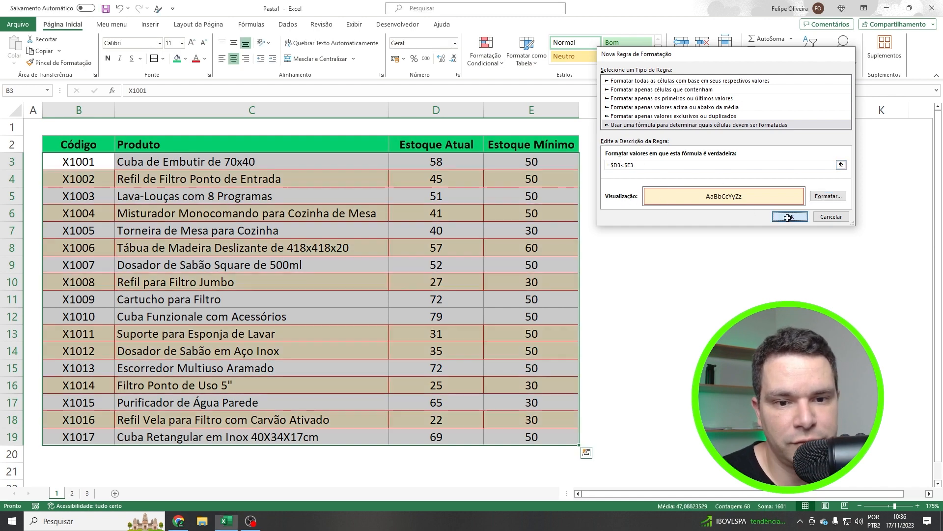
pyautogui.click(687, 218)
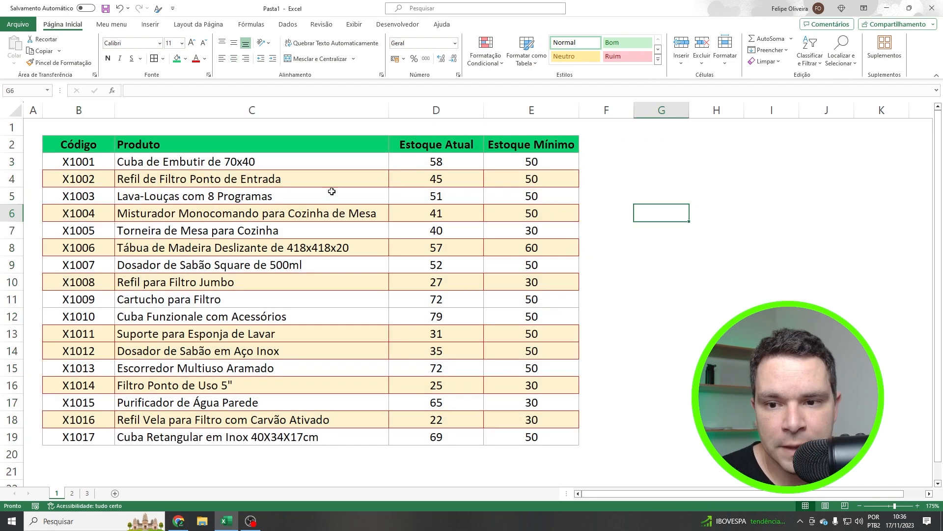
# Examine the highlighted rows, comparing Estoque Atual with Estoque Mínimo for products such as X1002, X1004 and X1006.
pyautogui.click(539, 177)
pyautogui.click(464, 175)
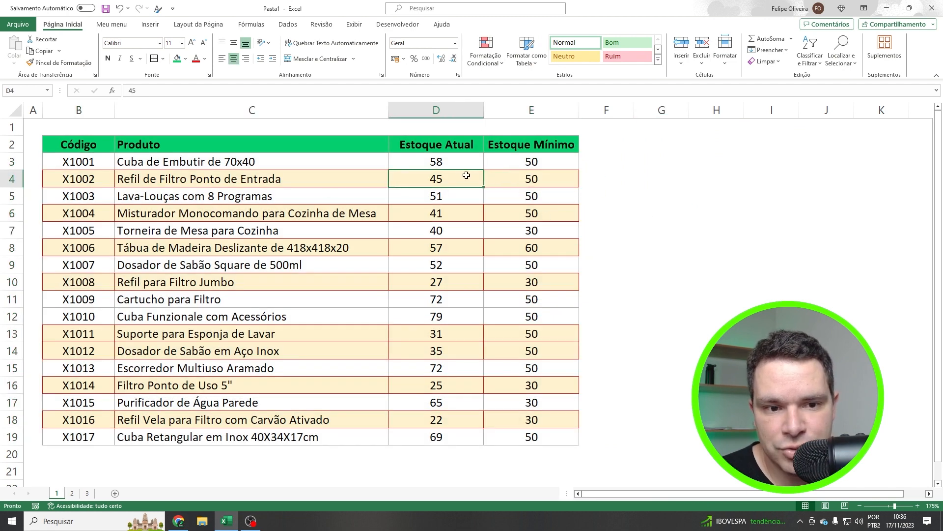
pyautogui.click(509, 175)
pyautogui.click(239, 178)
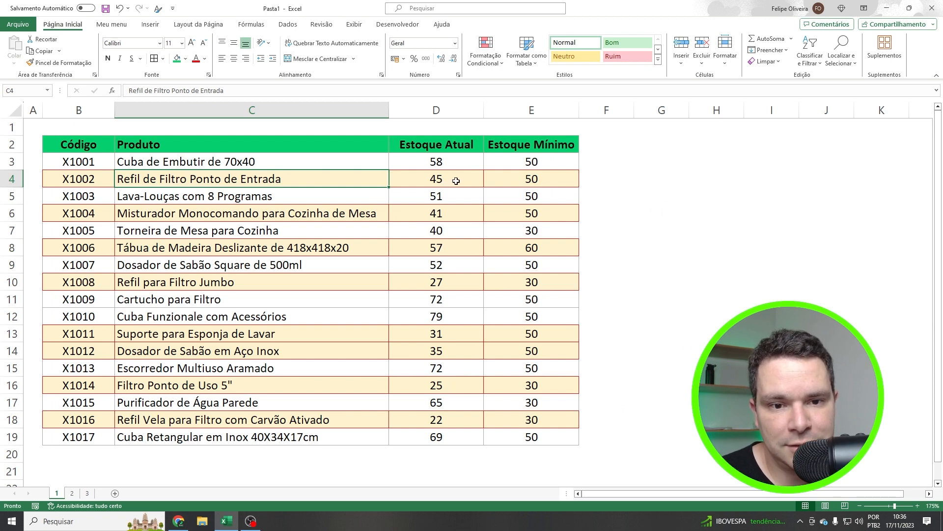
pyautogui.click(540, 180)
pyautogui.click(449, 179)
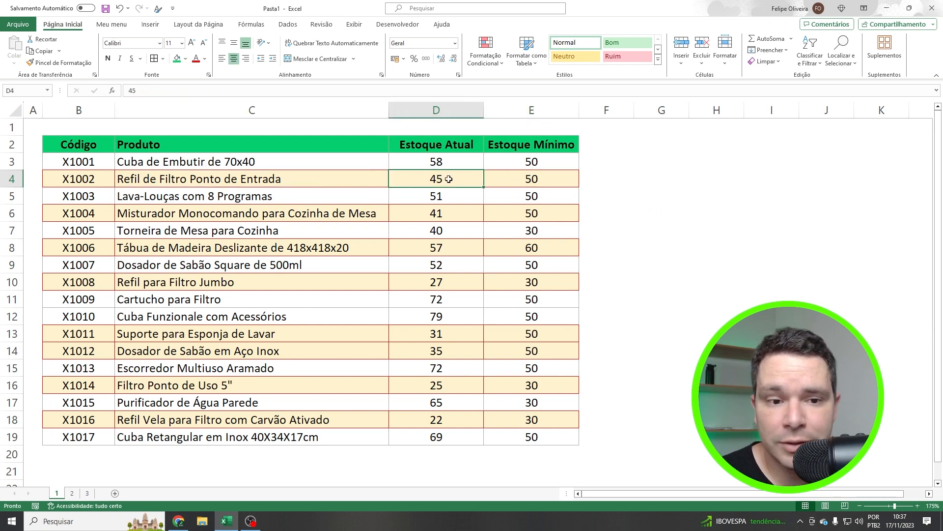
pyautogui.moveTo(77, 177); pyautogui.dragTo(524, 177)
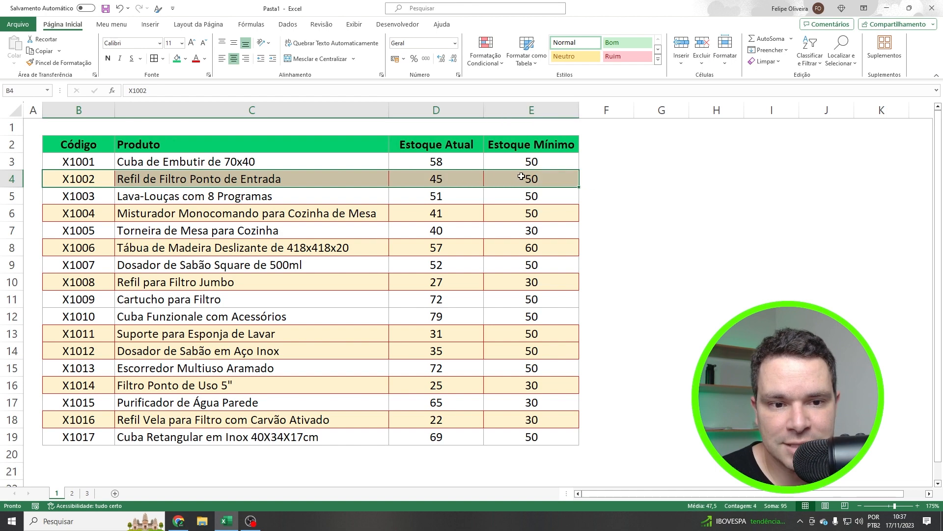
pyautogui.click(517, 233)
pyautogui.moveTo(103, 219); pyautogui.dragTo(318, 212)
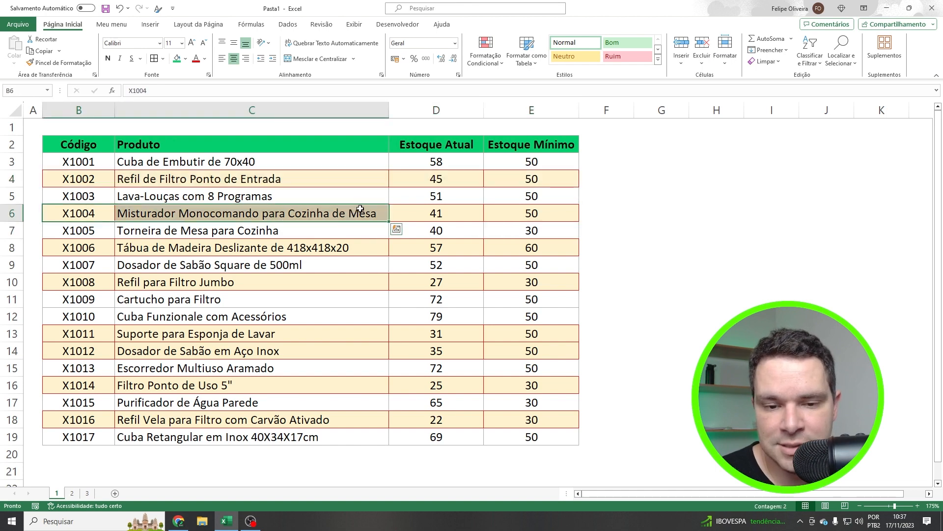
pyautogui.moveTo(106, 245); pyautogui.dragTo(314, 249)
pyautogui.click(316, 263)
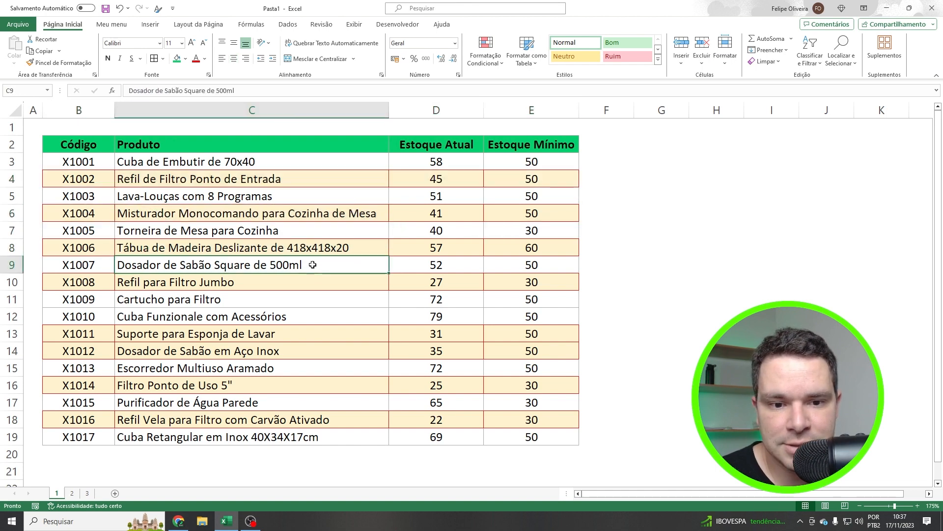
# Set the Estoque Atual of product X1002 to 55 to test the formatting rule.
pyautogui.click(456, 181)
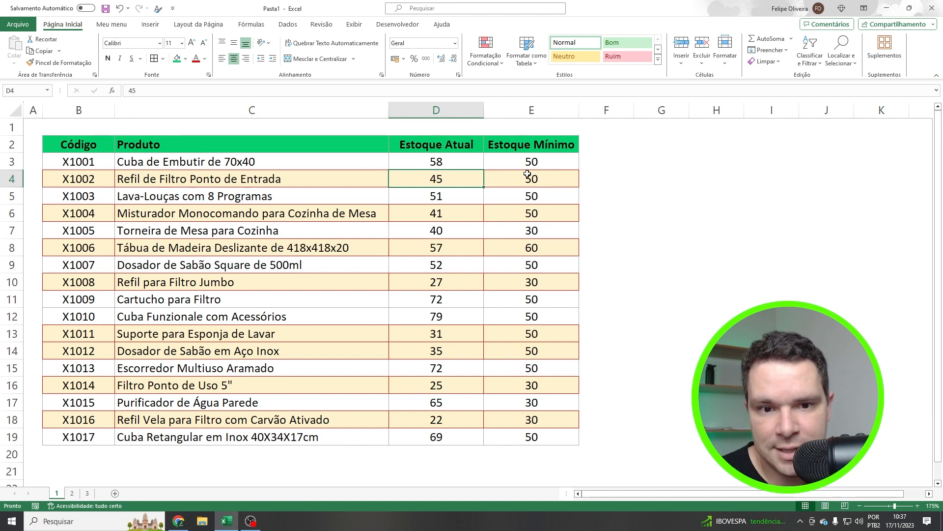
pyautogui.press('BackSpace')
pyautogui.write('5')
pyautogui.press('Return')
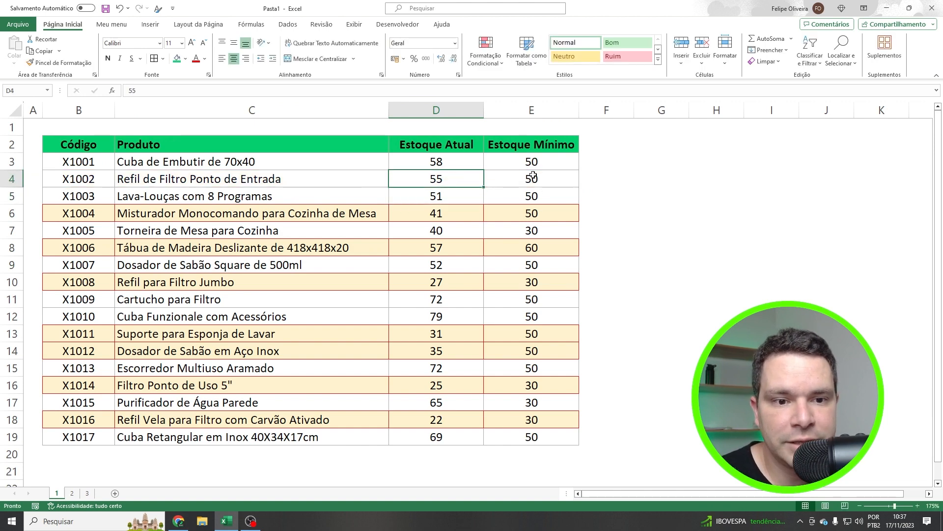
pyautogui.click(536, 180)
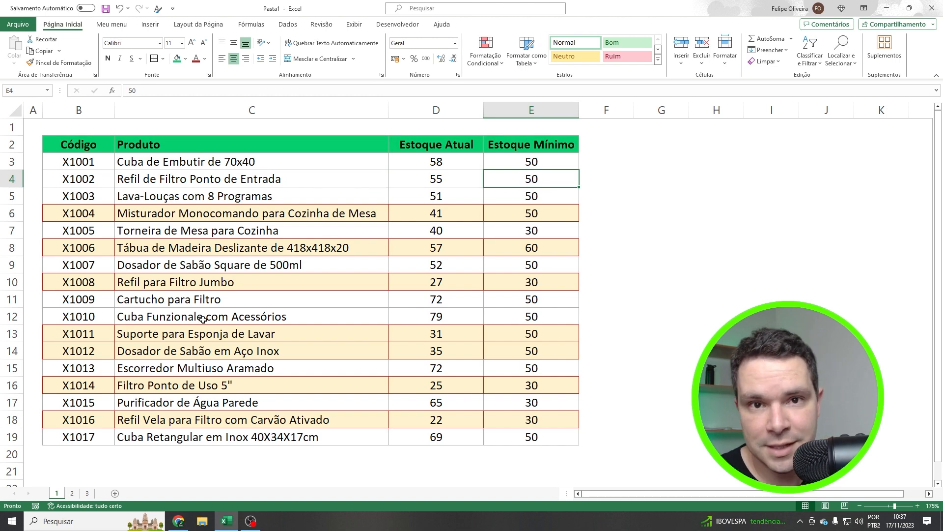
# Switch to sheet 2 and review its product list and Categoria column.
pyautogui.click(72, 493)
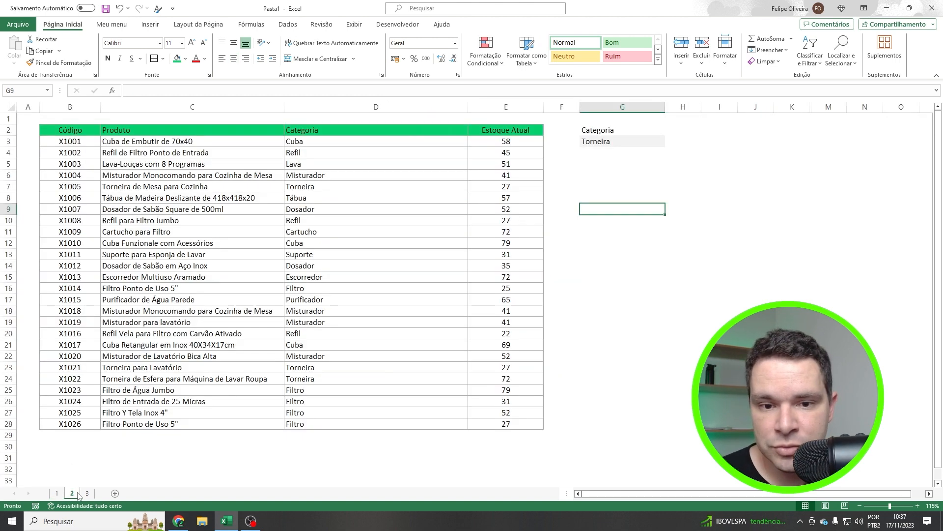
pyautogui.click(618, 274)
pyautogui.moveTo(70, 141); pyautogui.dragTo(228, 294)
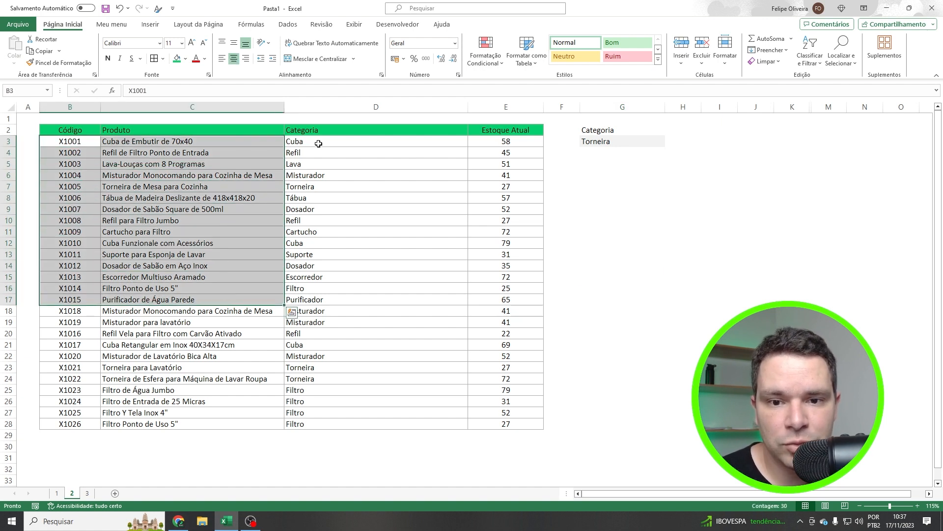
pyautogui.moveTo(318, 143); pyautogui.dragTo(349, 414)
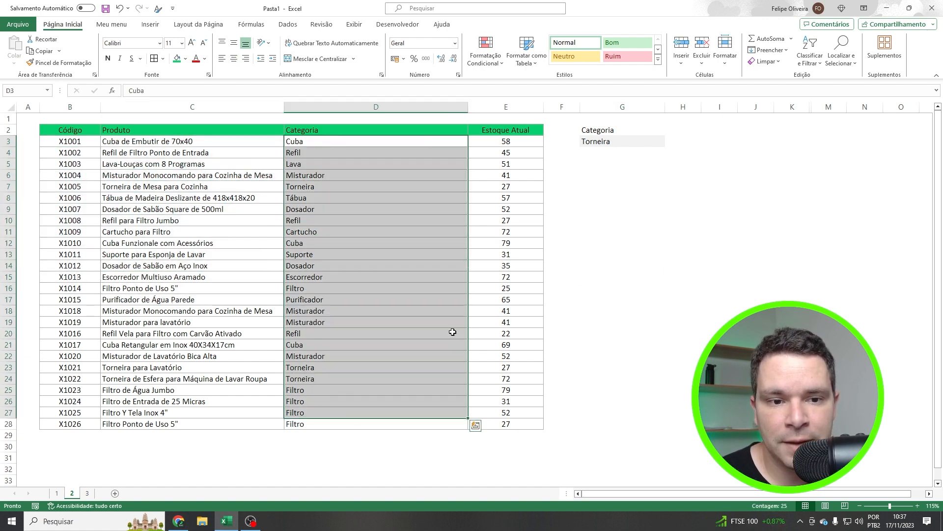
# Choose Lava as the Categoria in cell G3.
pyautogui.click(619, 144)
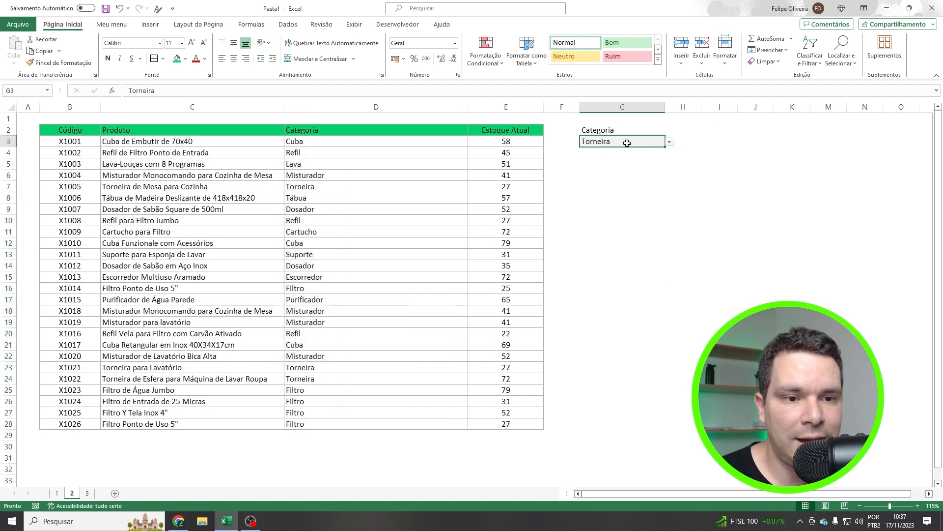
pyautogui.click(669, 142)
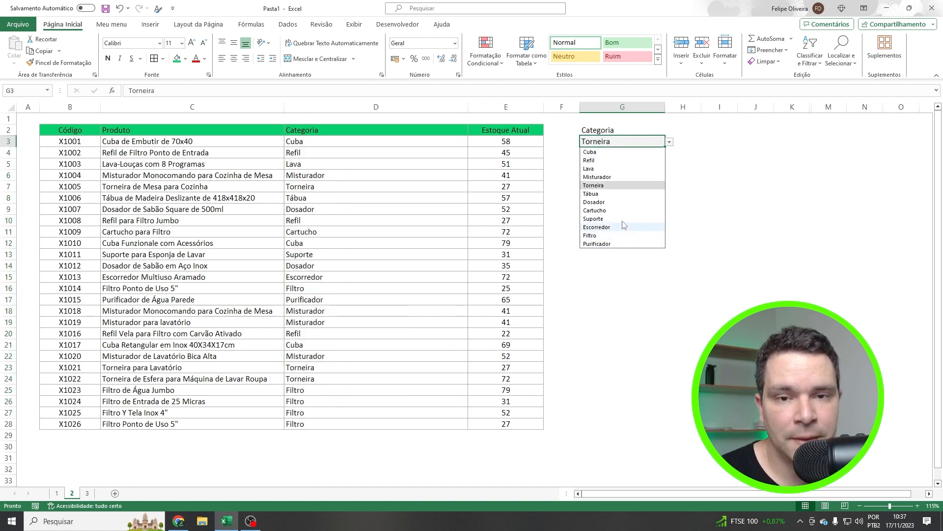
pyautogui.click(611, 169)
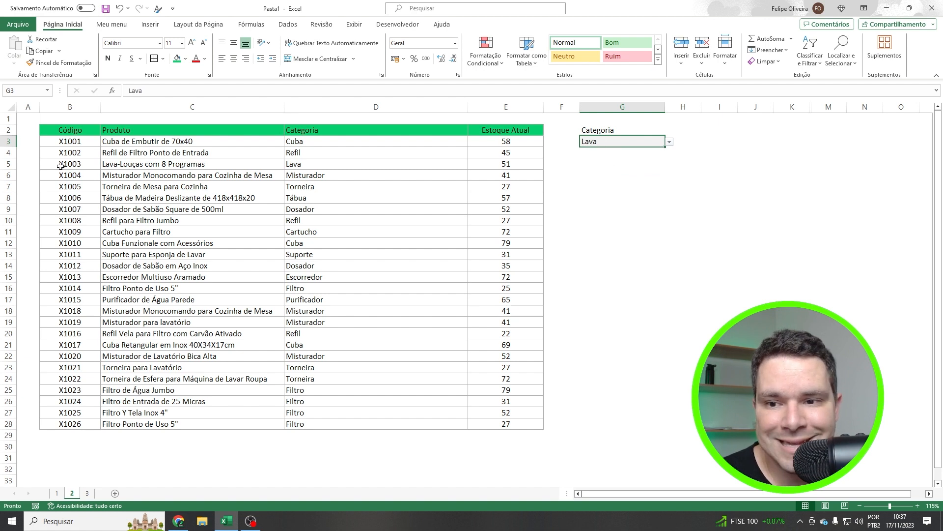
# Review the table rows, including products X1003 and X1009, against the chosen Categoria in G3.
pyautogui.moveTo(59, 165); pyautogui.dragTo(504, 165)
pyautogui.moveTo(72, 231); pyautogui.dragTo(506, 232)
pyautogui.click(166, 197)
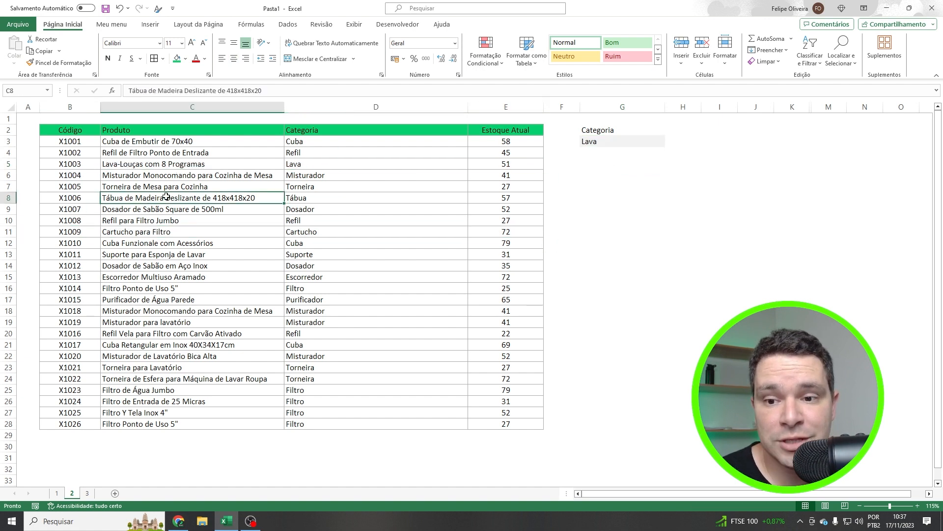
pyautogui.moveTo(175, 243); pyautogui.dragTo(176, 236)
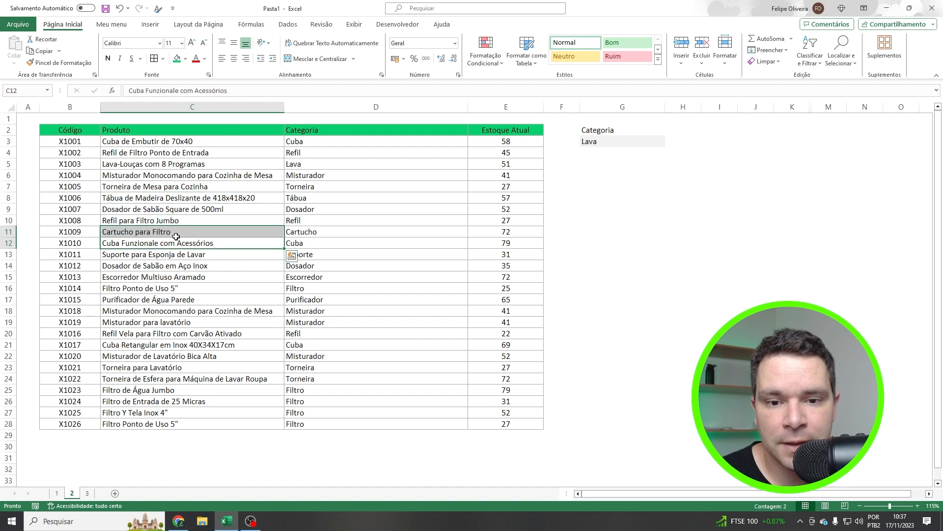
pyautogui.click(627, 140)
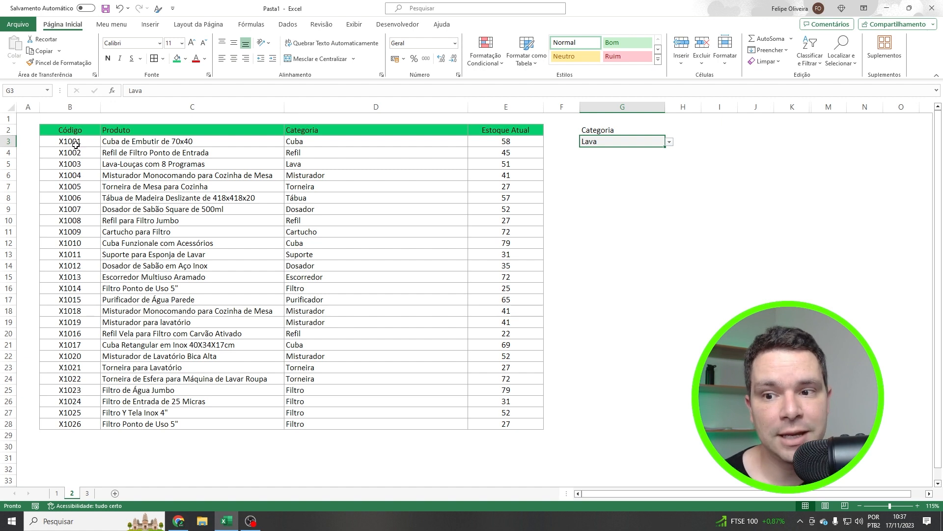
# Start a new formula-based conditional formatting rule for the product table range B3:E28.
pyautogui.moveTo(76, 144)
pyautogui.mouseDown()
pyautogui.moveTo(216, 183)
pyautogui.moveTo(327, 352)
pyautogui.moveTo(498, 422)
pyautogui.mouseUp()
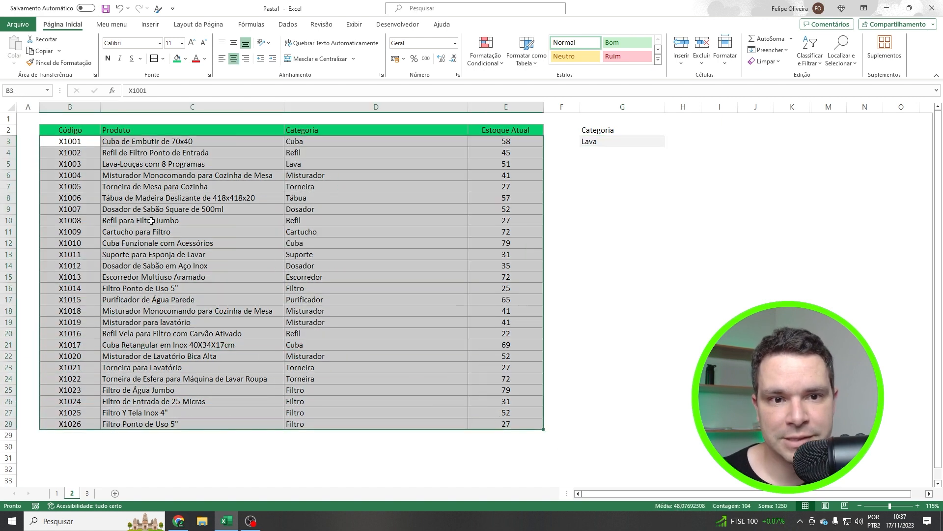
pyautogui.click(486, 62)
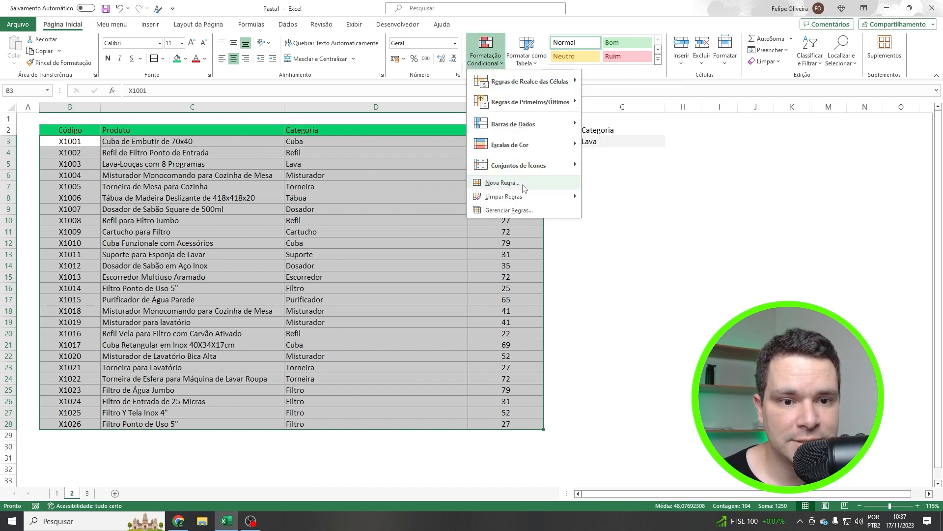
pyautogui.click(502, 183)
pyautogui.moveTo(696, 48); pyautogui.dragTo(336, 50)
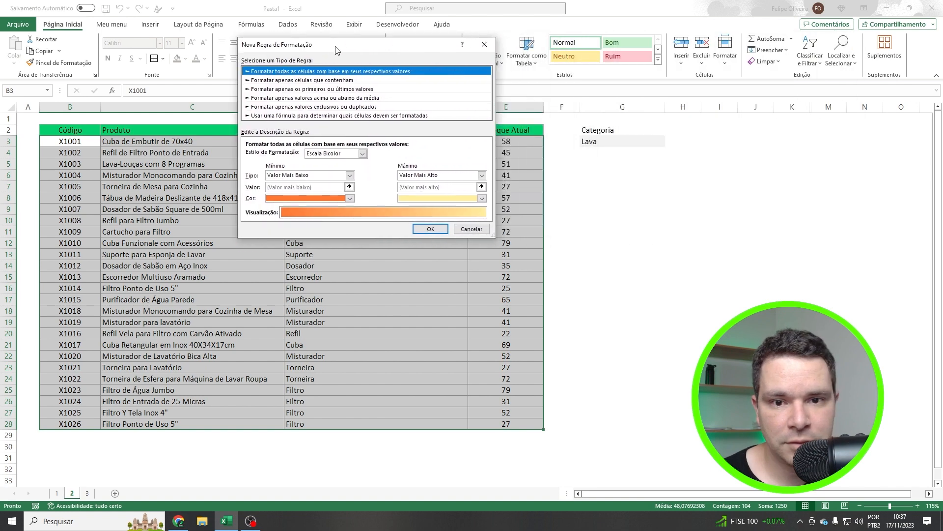
pyautogui.click(305, 116)
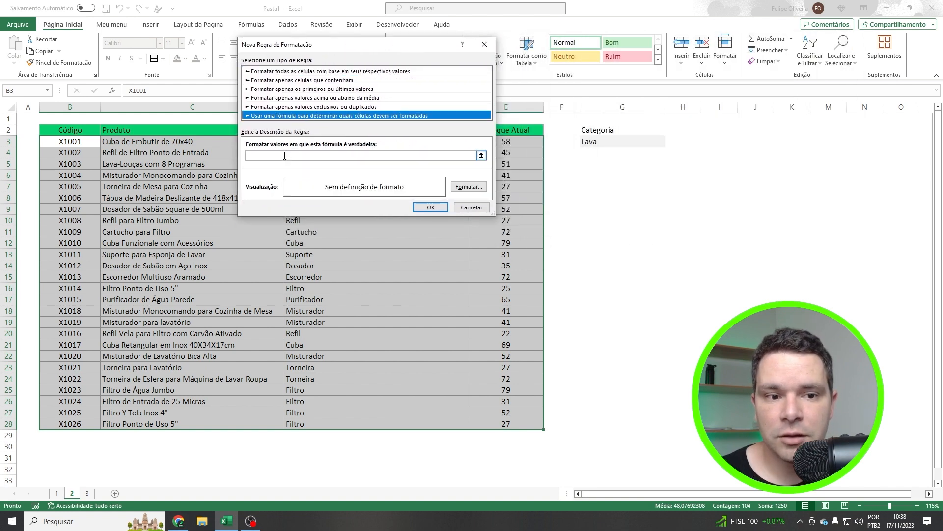
pyautogui.click(311, 154)
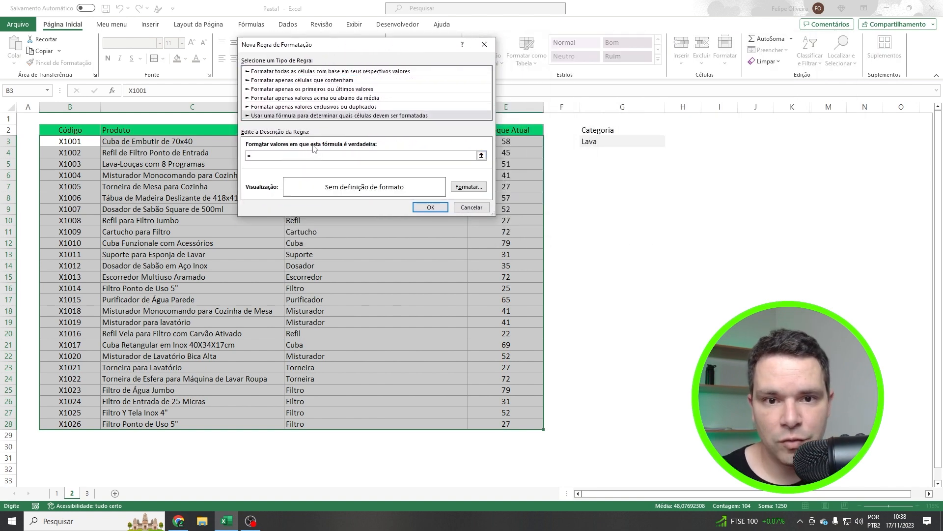
# Enter the rule formula =$D3=$G$3 so each row's category is compared with the chosen Categoria.
pyautogui.moveTo(337, 46); pyautogui.dragTo(277, 59)
pyautogui.click(516, 143)
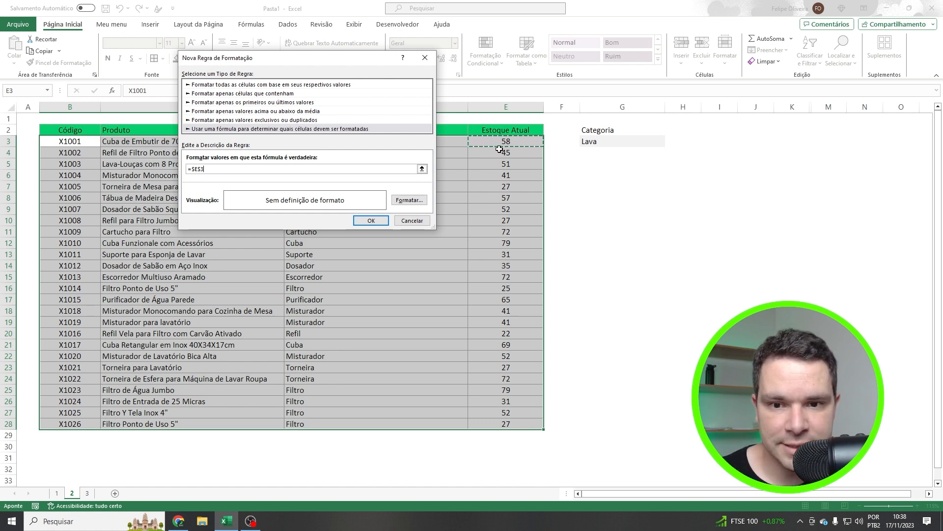
pyautogui.moveTo(362, 65); pyautogui.dragTo(297, 61)
pyautogui.click(327, 141)
pyautogui.click(178, 168)
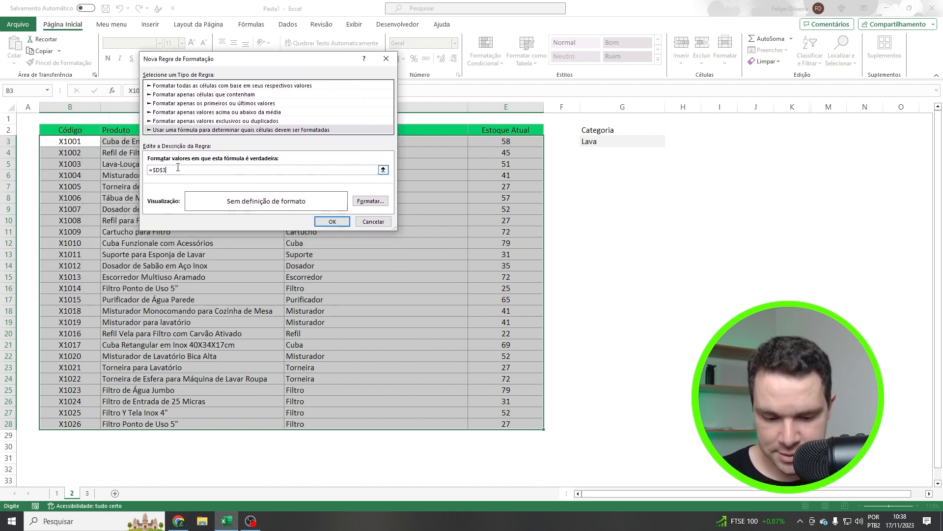
pyautogui.write('=')
pyautogui.click(601, 143)
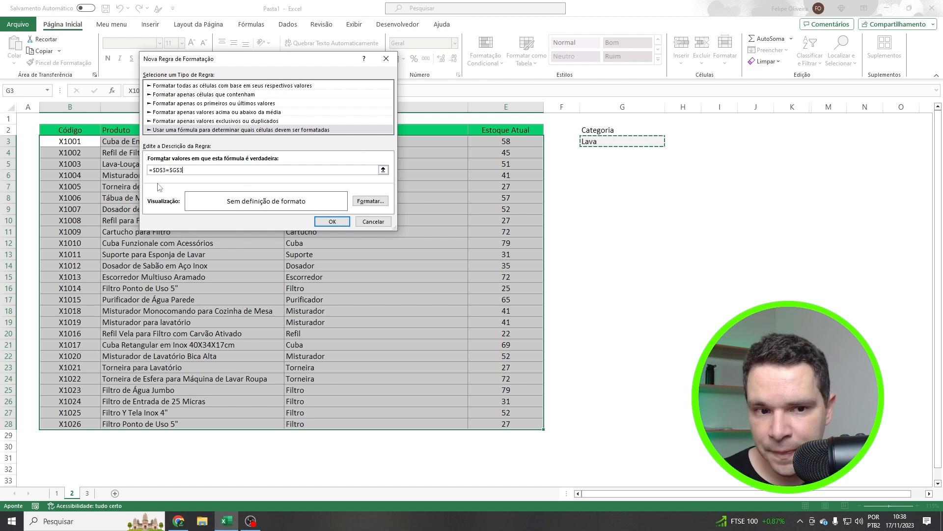
pyautogui.click(163, 170)
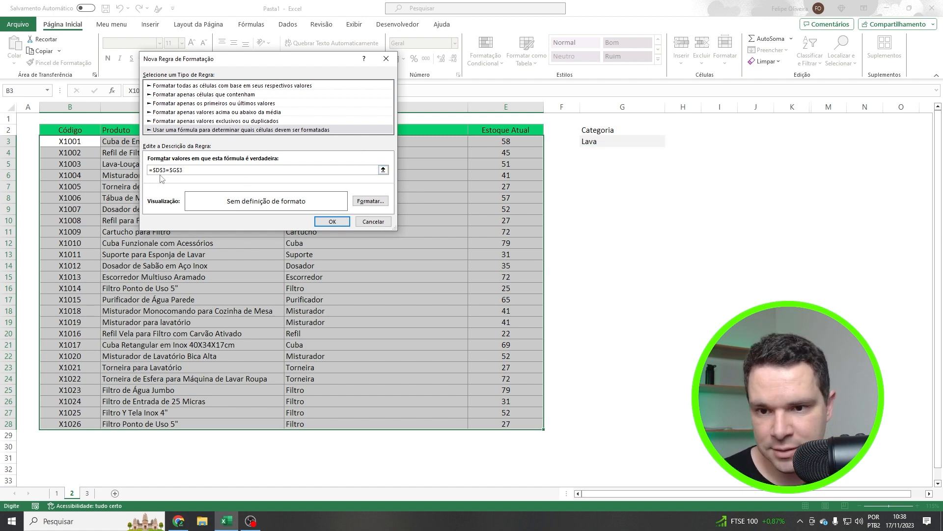
pyautogui.press('BackSpace')
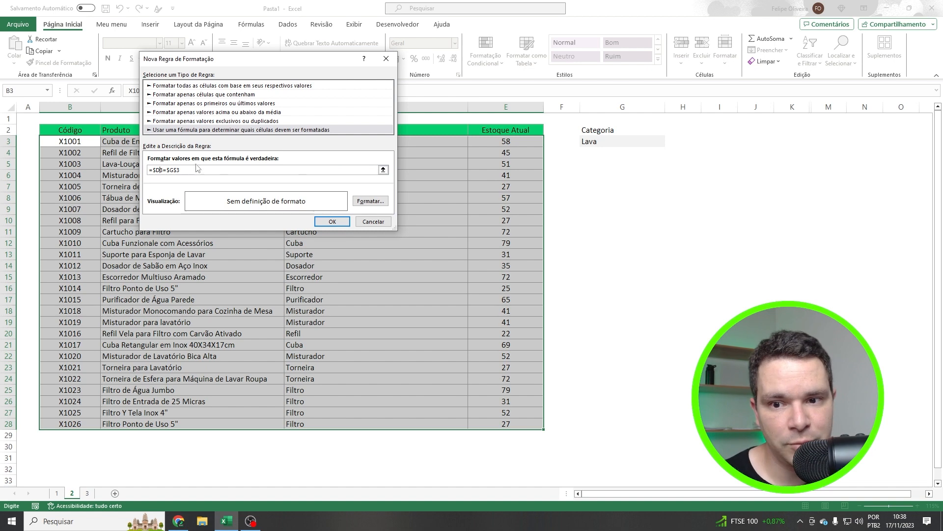
# Give the rule a light blue fill and apply it to the product table.
pyautogui.click(370, 200)
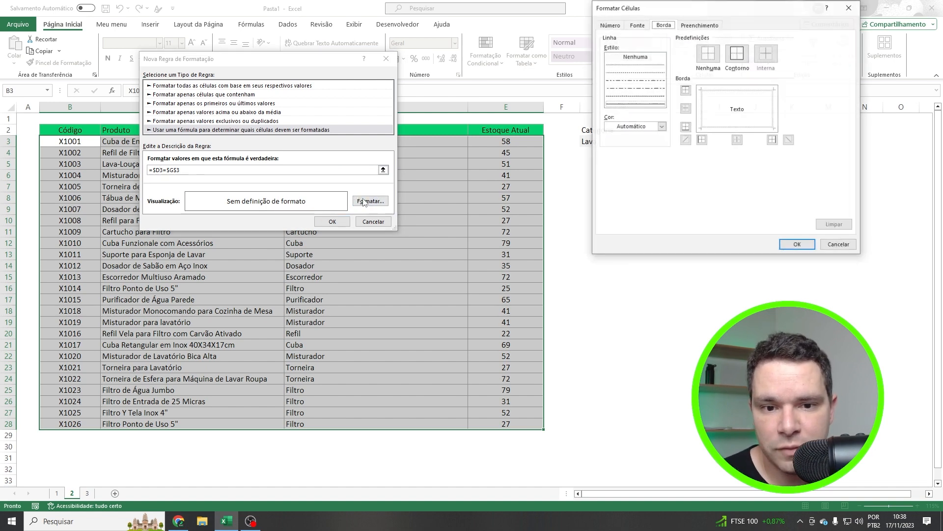
pyautogui.moveTo(727, 9); pyautogui.dragTo(555, 32)
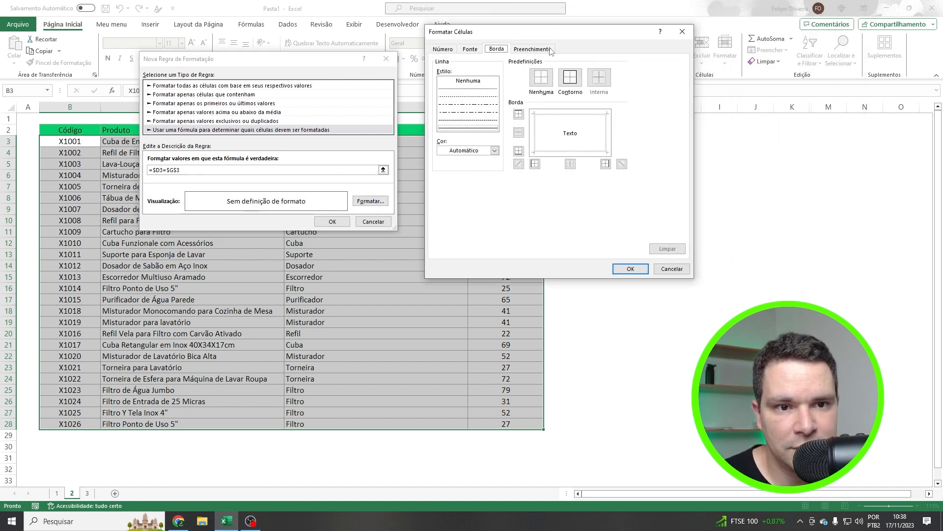
pyautogui.click(522, 50)
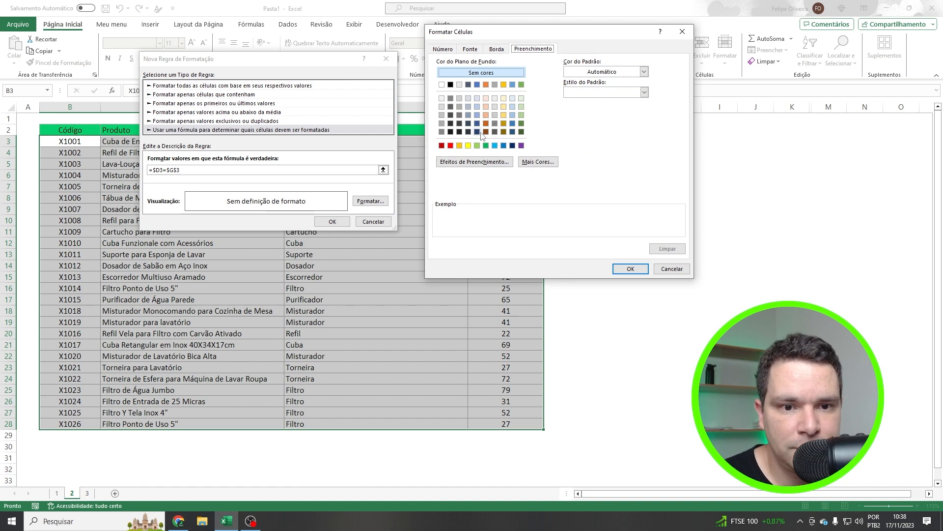
pyautogui.click(514, 115)
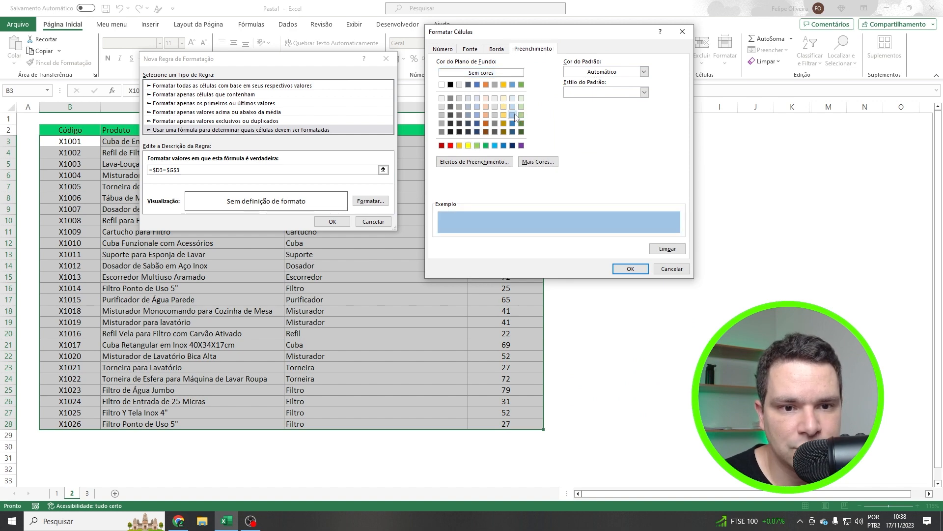
pyautogui.click(631, 268)
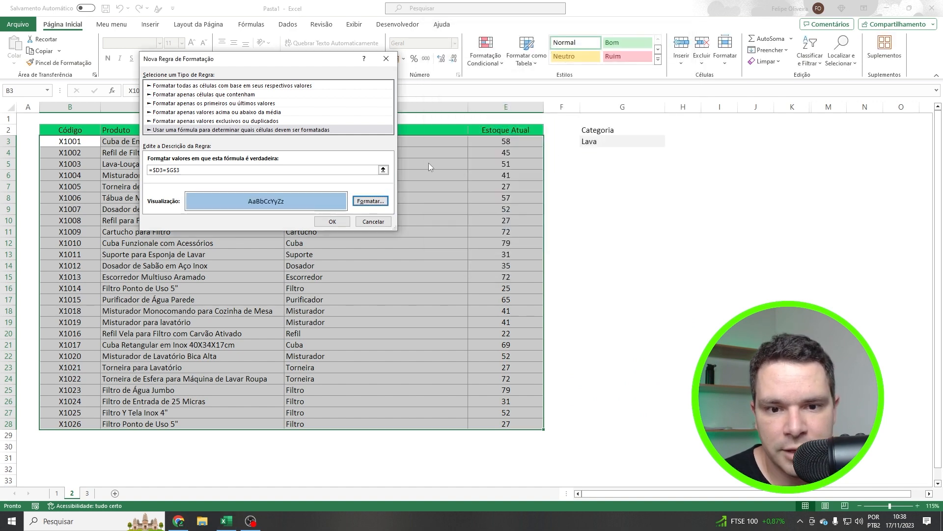
pyautogui.click(327, 217)
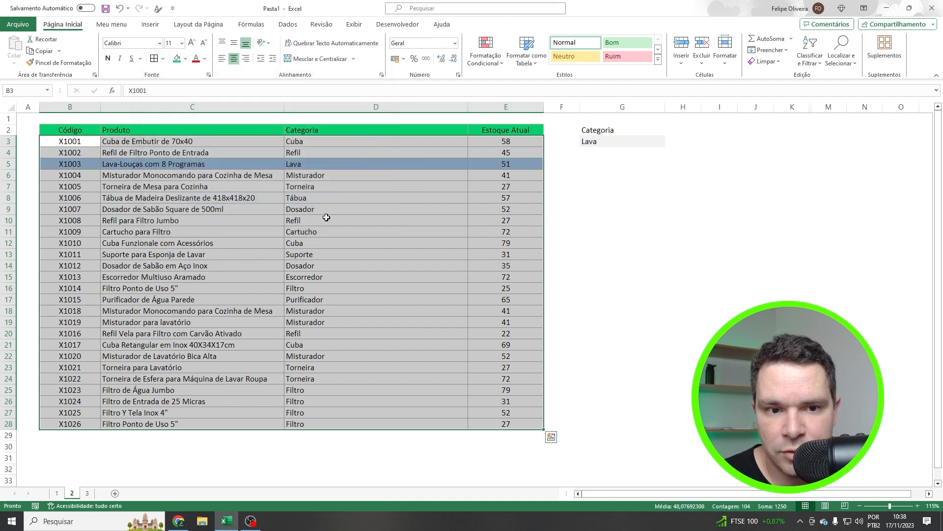
pyautogui.click(328, 217)
# Set the Categoria in G3 to Cuba and check the highlighted rows, such as X1001, X1010 and X1017.
pyautogui.click(584, 143)
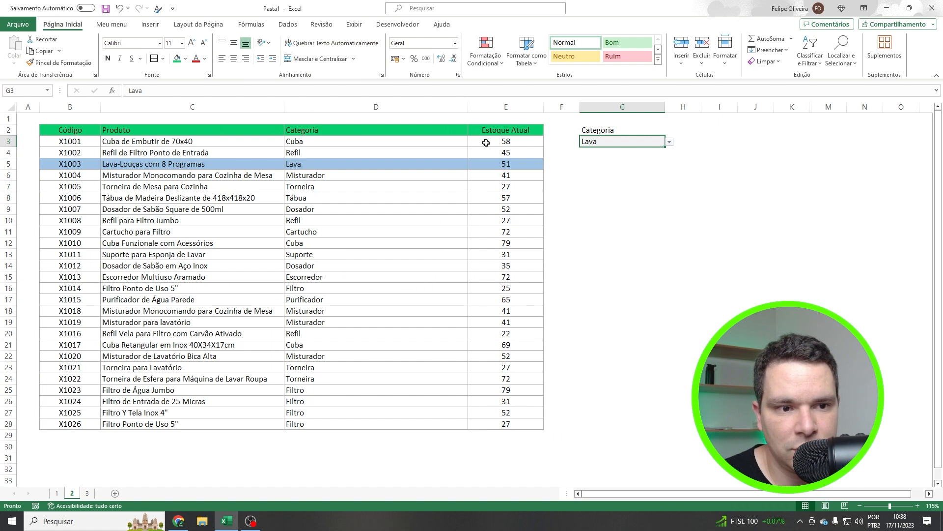
pyautogui.click(670, 142)
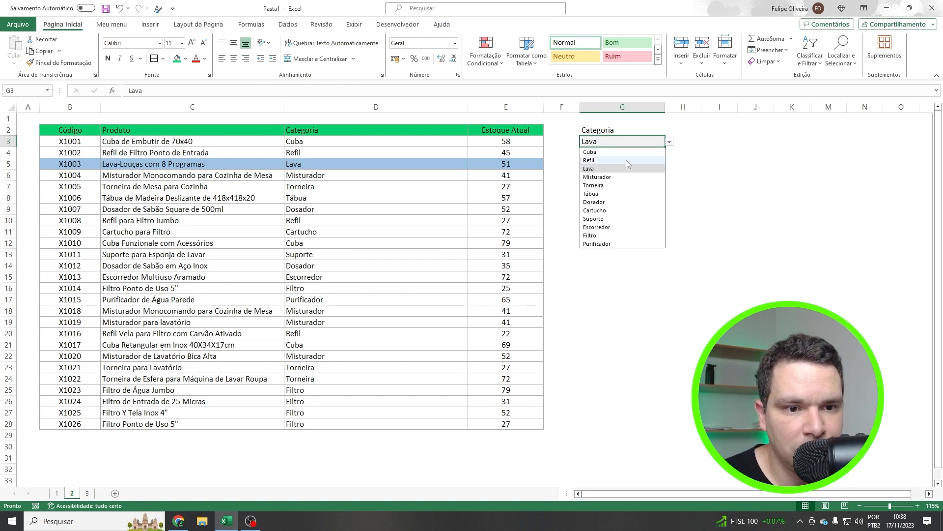
pyautogui.click(609, 151)
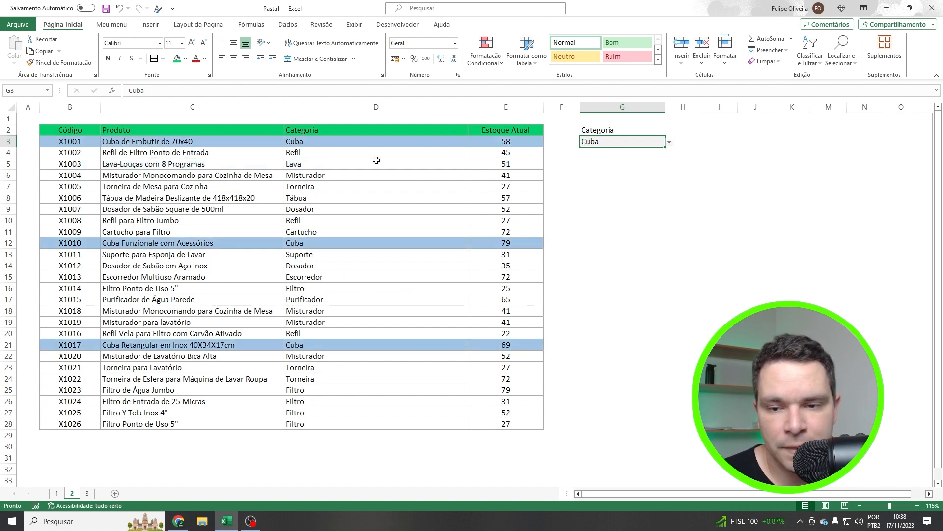
pyautogui.click(75, 143)
pyautogui.click(336, 142)
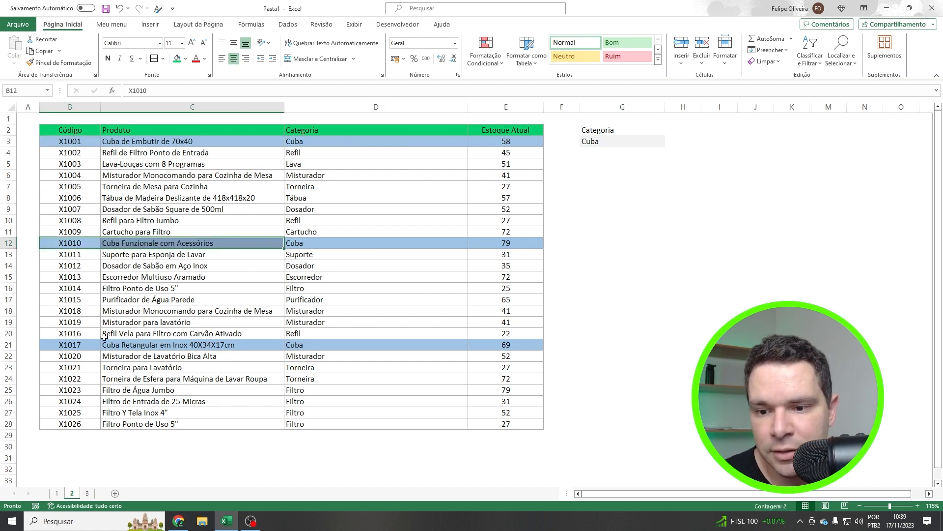
pyautogui.moveTo(75, 346); pyautogui.dragTo(220, 346)
# Set the Categoria in G3 to Misturador to test the row highlighting with another category.
pyautogui.click(662, 150)
pyautogui.click(664, 144)
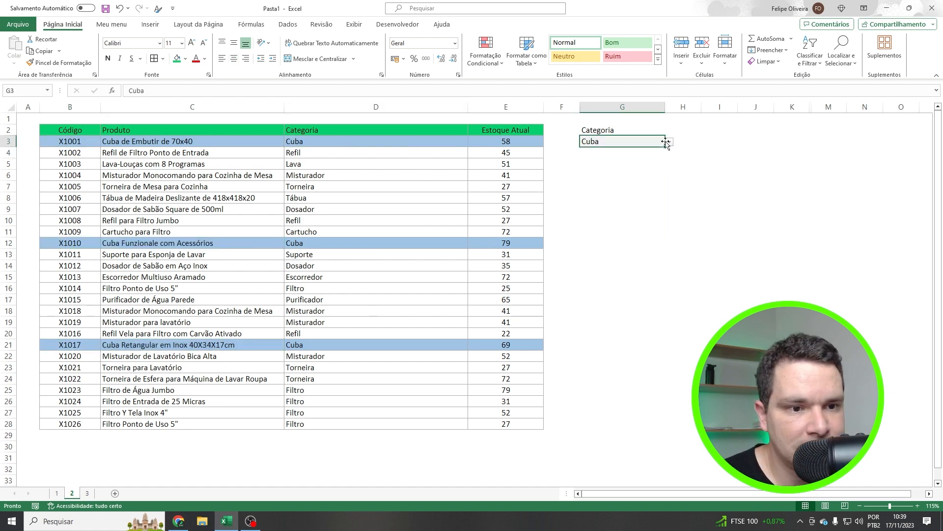
pyautogui.click(670, 142)
pyautogui.click(648, 177)
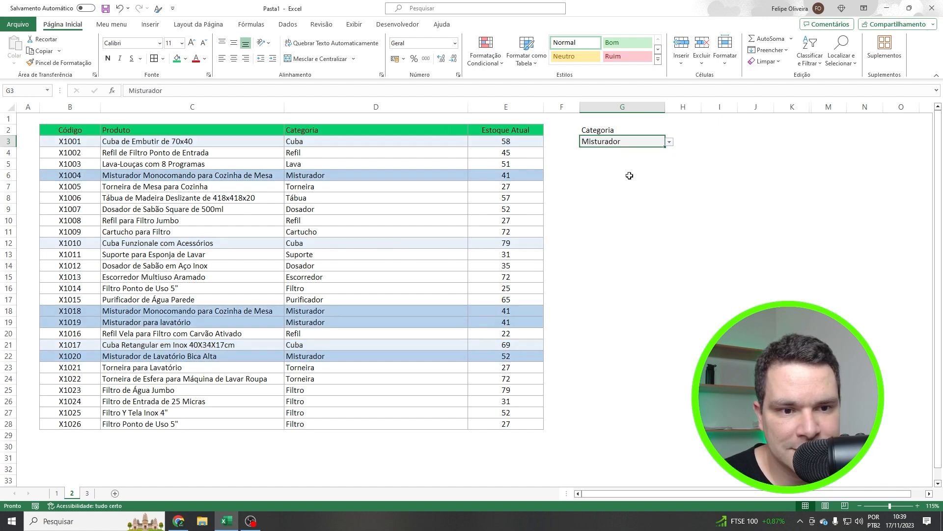
pyautogui.click(642, 171)
pyautogui.click(629, 142)
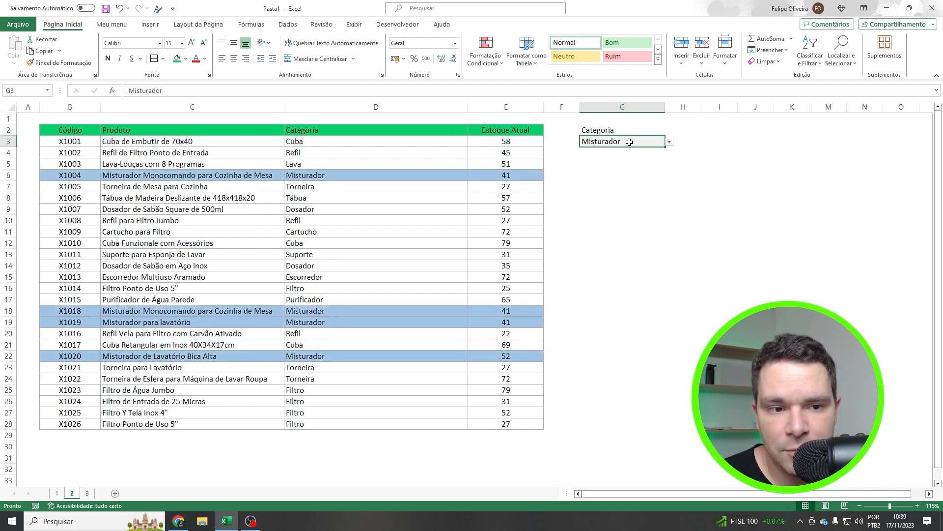
# Insert a list box form control beside the Categoria cell, covering about columns H to K and rows 3 to 12.
pyautogui.click(614, 162)
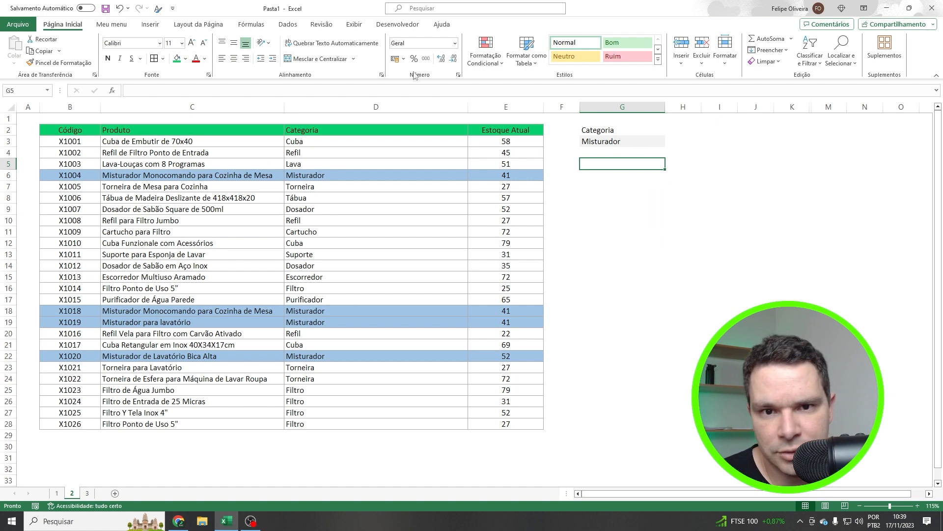
pyautogui.click(398, 24)
pyautogui.click(262, 49)
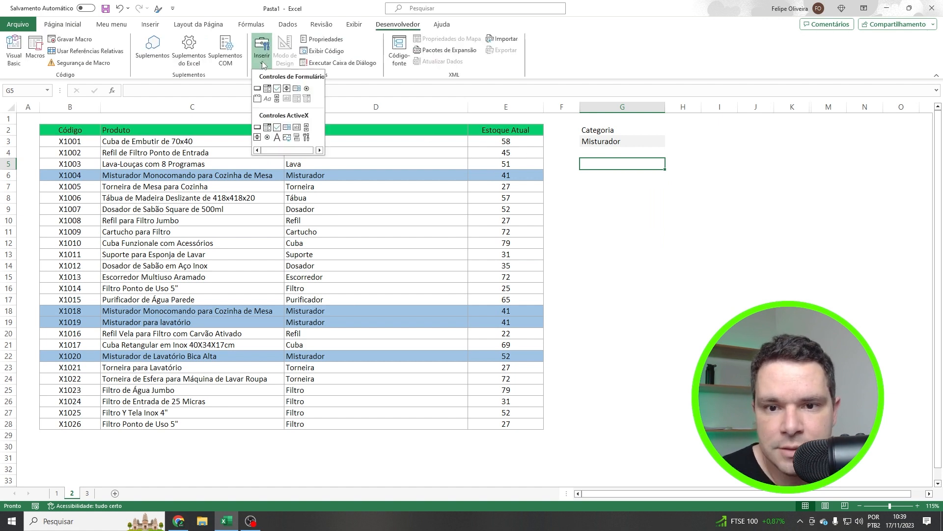
pyautogui.click(297, 89)
pyautogui.moveTo(685, 135); pyautogui.dragTo(788, 253)
pyautogui.click(750, 279)
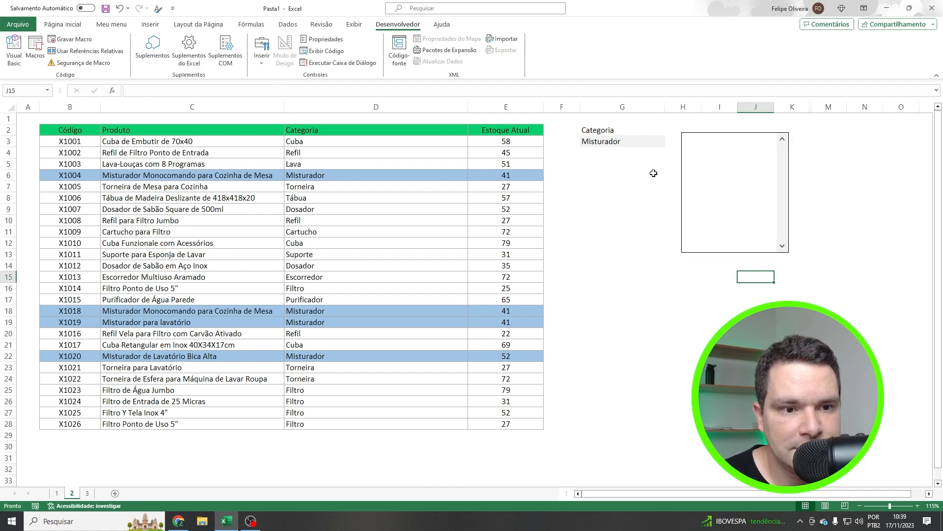
# Unhide column L, which holds the unique category list, between columns K and M.
pyautogui.moveTo(797, 109); pyautogui.dragTo(829, 109)
pyautogui.rightClick(829, 109)
pyautogui.click(845, 246)
pyautogui.click(831, 164)
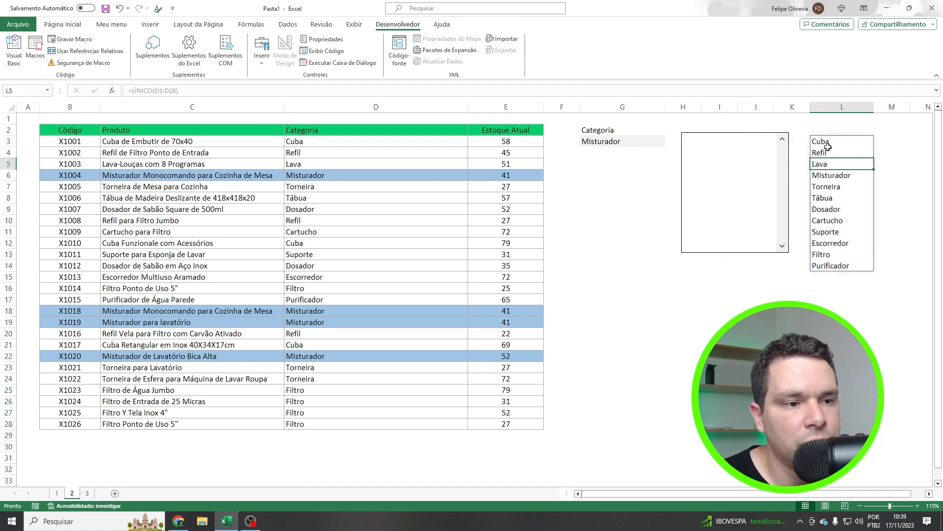
# Move the list box directly below the Categoria cell and set its input range to $L$3:$L$14.
pyautogui.keyDown('ctrl'); pyautogui.click(713, 160); pyautogui.keyUp('ctrl')
pyautogui.moveTo(731, 145); pyautogui.dragTo(616, 164)
pyautogui.rightClick(616, 165)
pyautogui.click(661, 263)
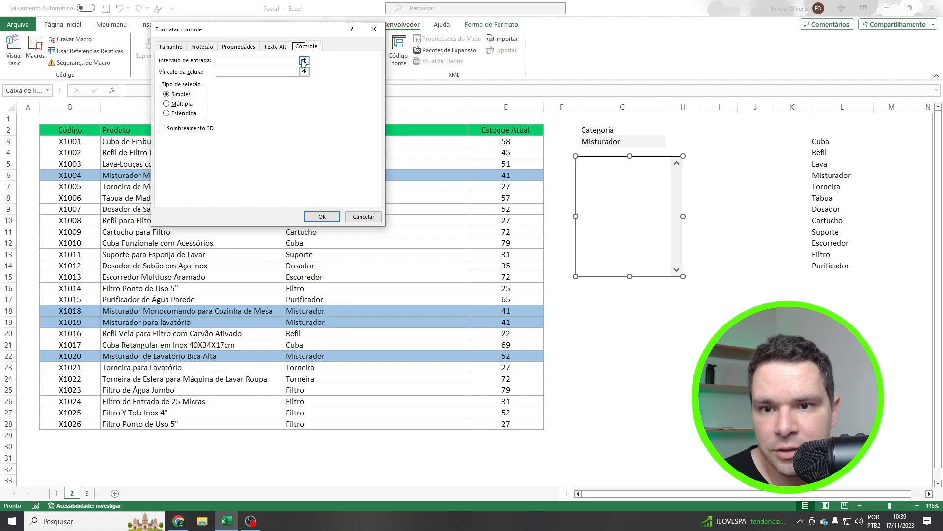
pyautogui.click(304, 61)
pyautogui.moveTo(814, 144); pyautogui.dragTo(836, 263)
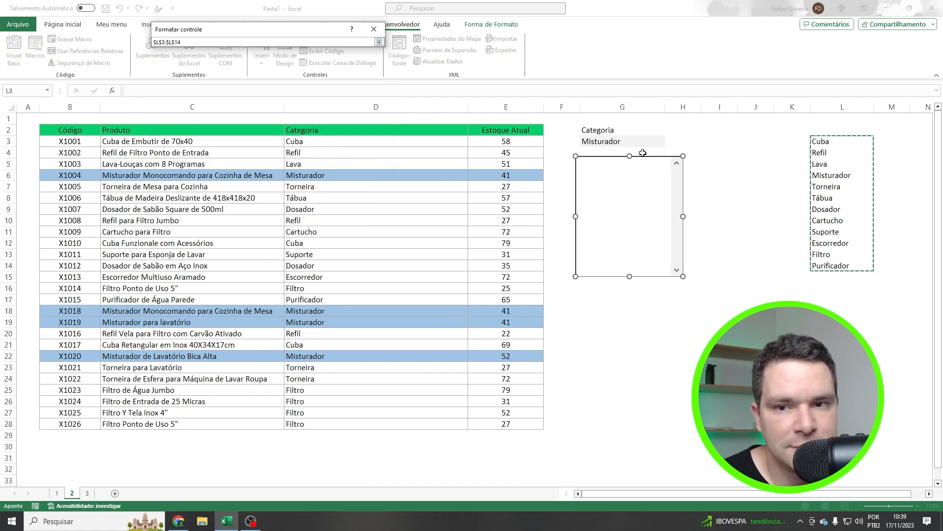
pyautogui.press('Return')
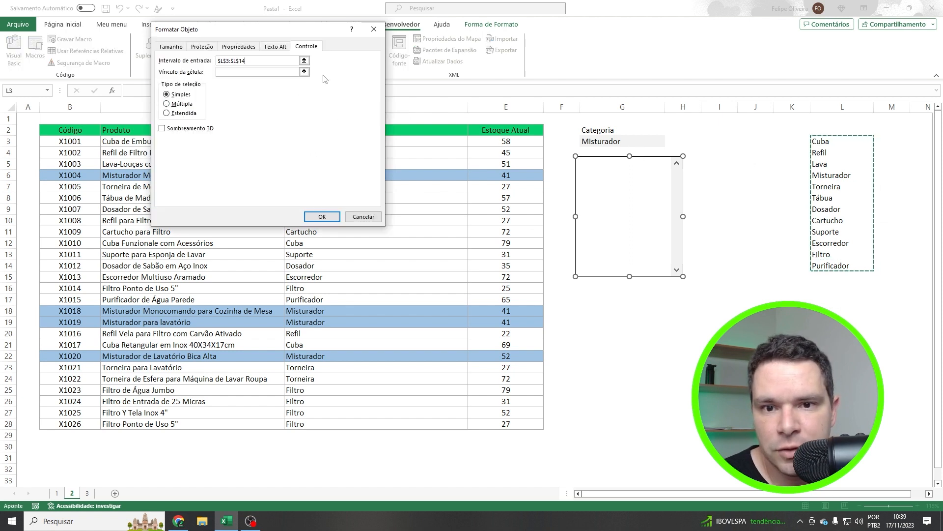
# Link the list box to cell $G$16 and apply the control settings.
pyautogui.click(304, 71)
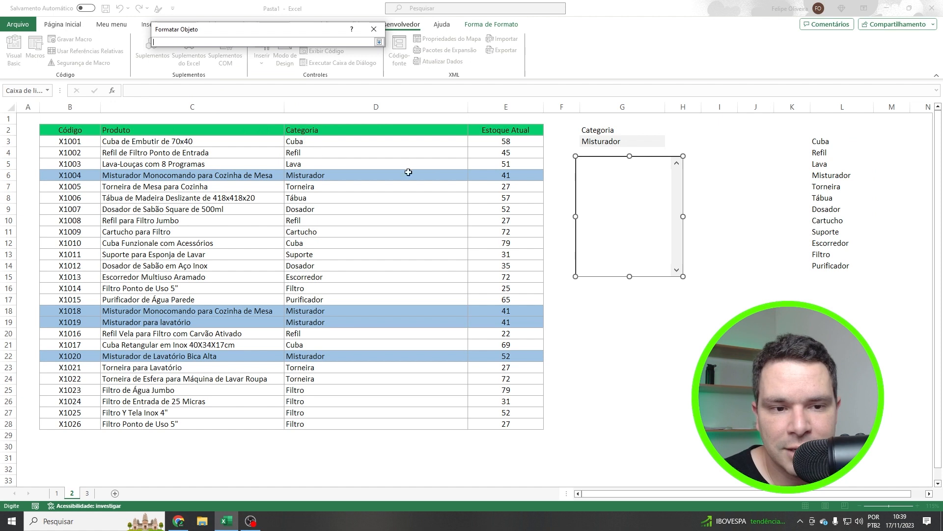
pyautogui.click(594, 141)
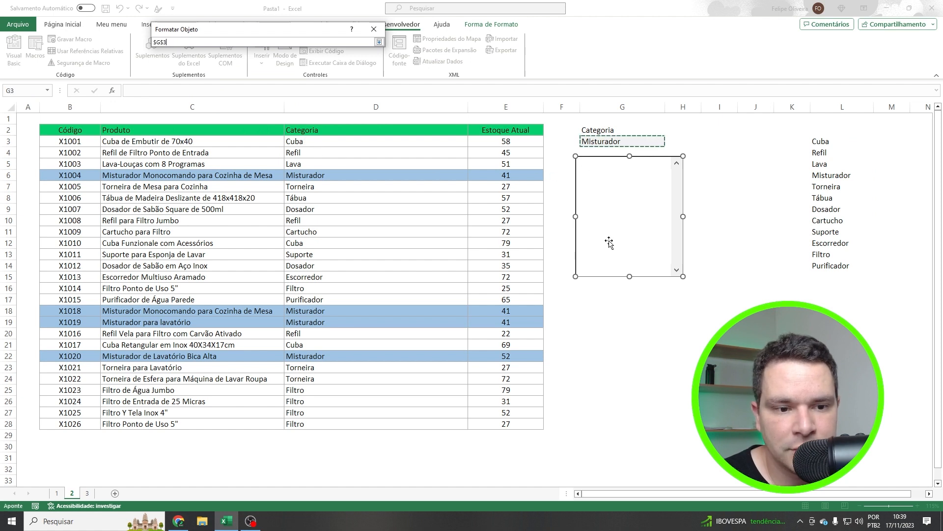
pyautogui.click(605, 289)
pyautogui.click(379, 41)
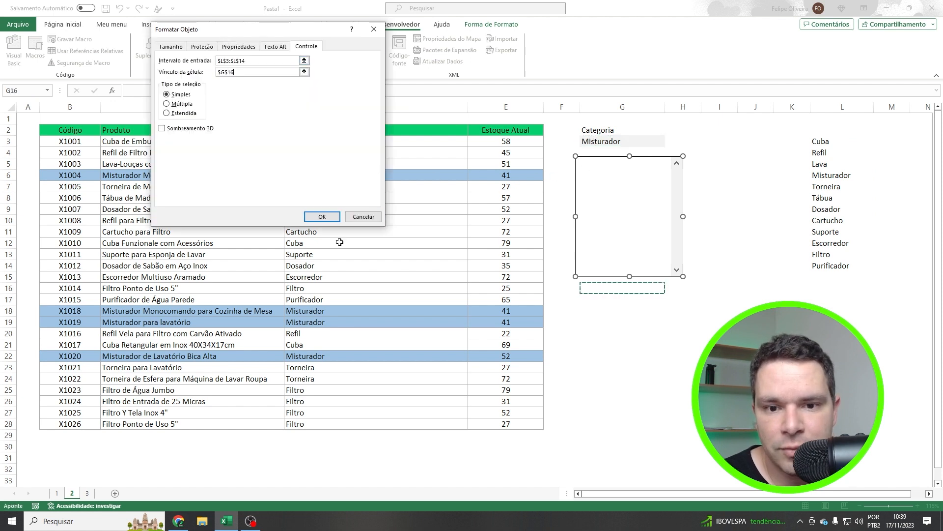
pyautogui.click(322, 217)
pyautogui.click(756, 243)
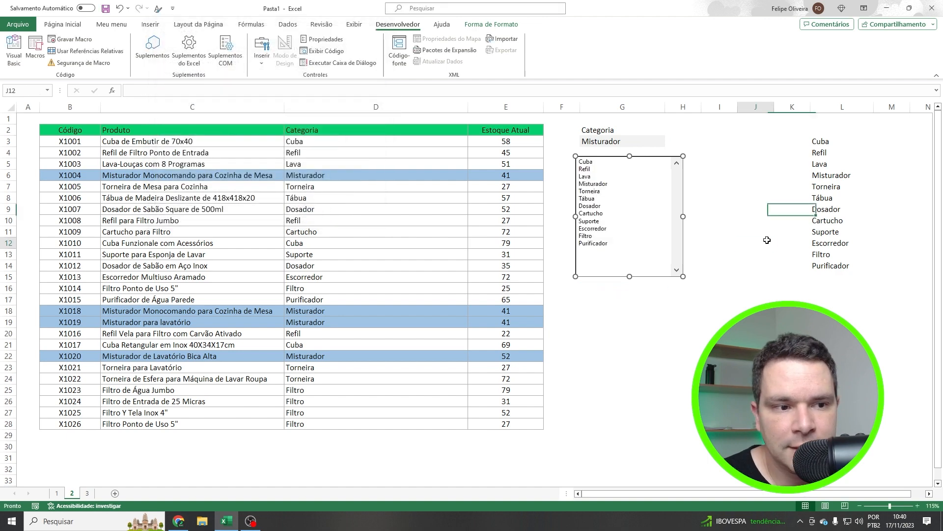
# Test the list box with Cuba, Misturador, Suporte and Refil, checking the linked cell G16.
pyautogui.click(596, 162)
pyautogui.click(599, 185)
pyautogui.click(602, 227)
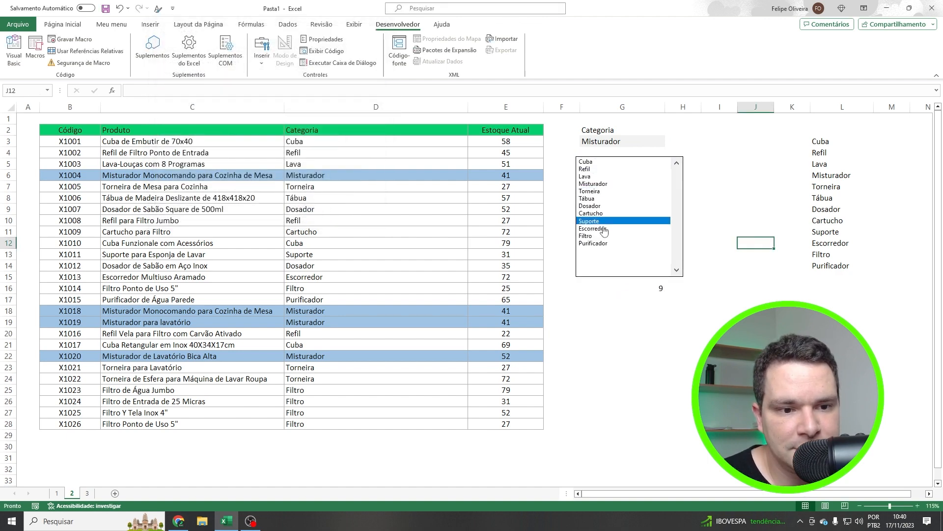
pyautogui.click(600, 165)
pyautogui.click(653, 288)
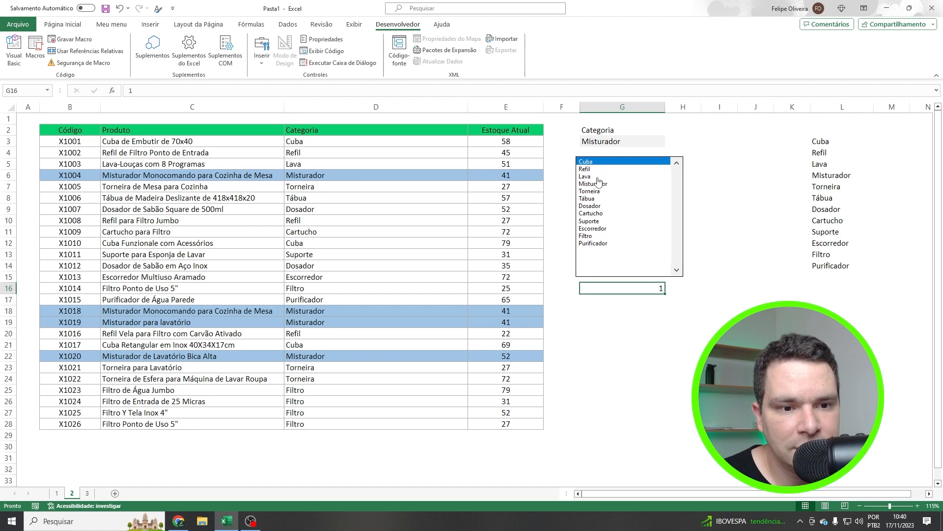
pyautogui.click(597, 169)
# Replace the Categoria in G3 with an ÍNDICE formula that looks up L3# by the row number in G16.
pyautogui.click(627, 140)
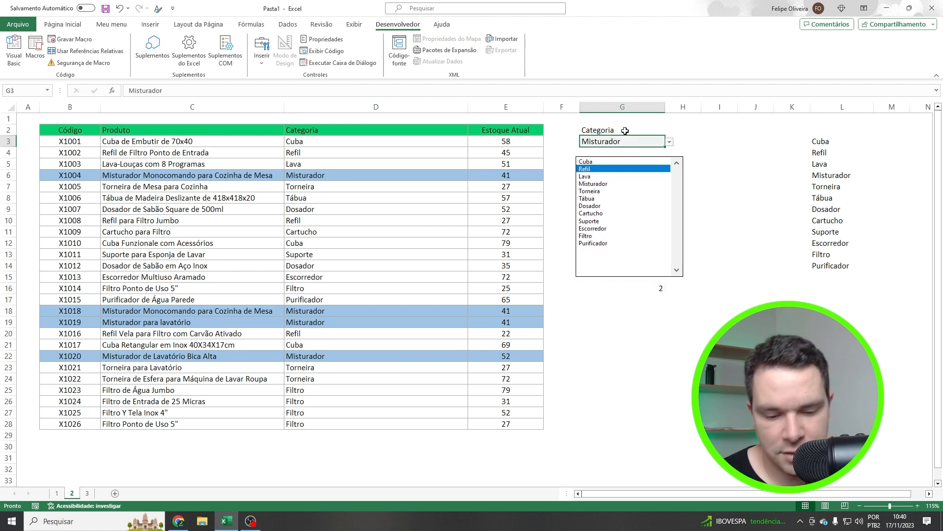
pyautogui.write('=')
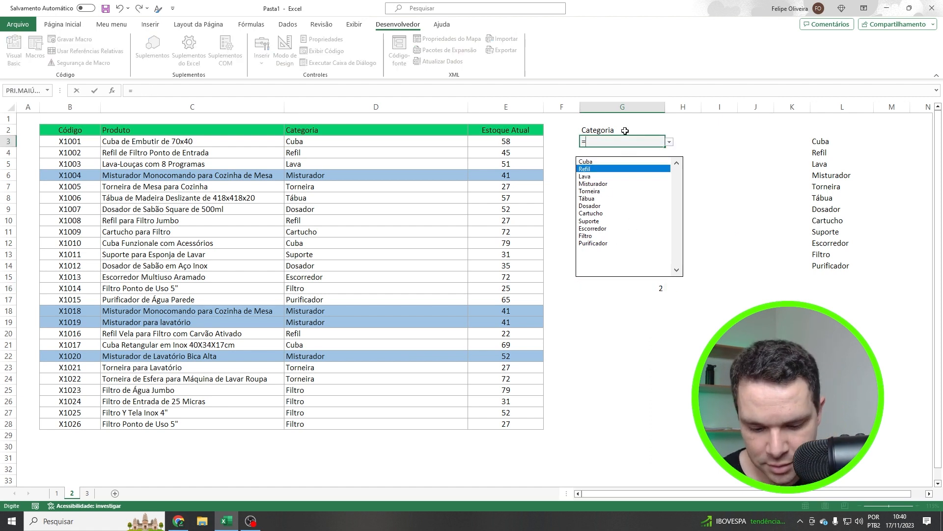
pyautogui.write('indi')
pyautogui.press('Tab')
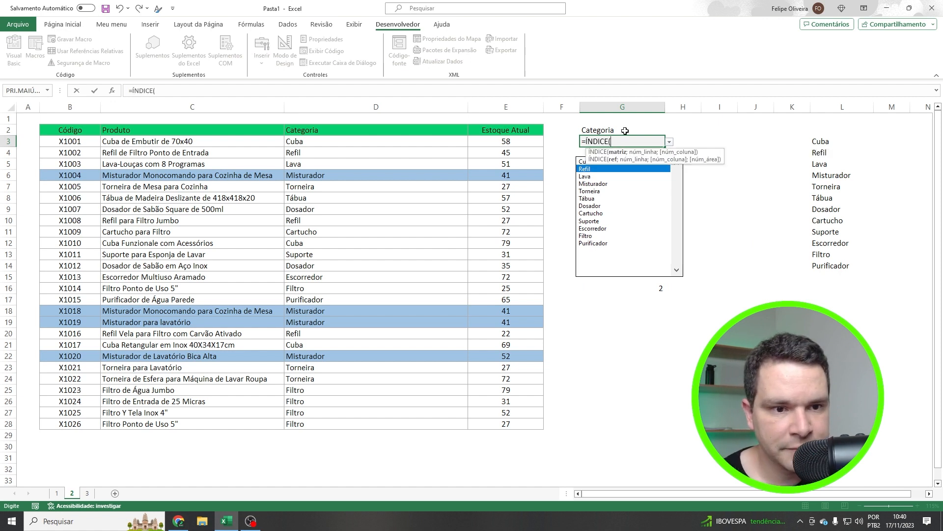
pyautogui.moveTo(814, 144); pyautogui.dragTo(821, 272)
pyautogui.write(';')
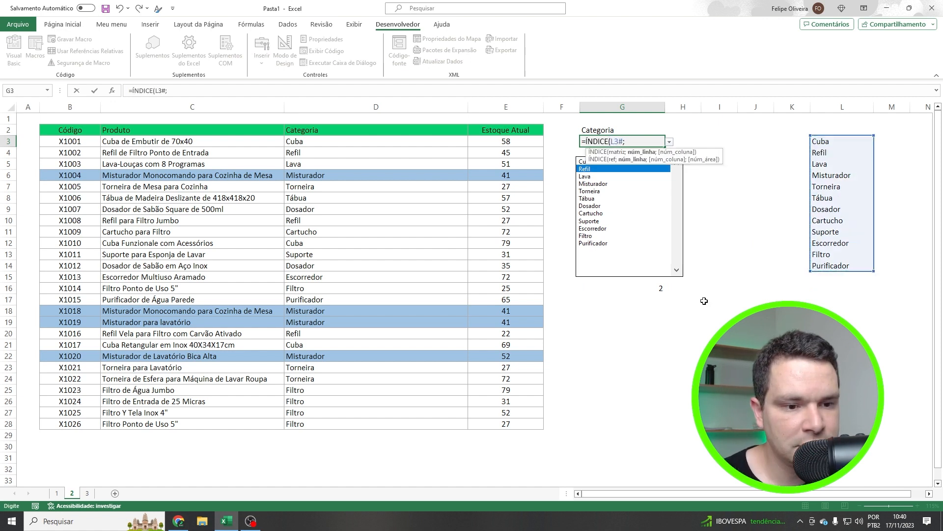
pyautogui.click(663, 291)
pyautogui.press('Return')
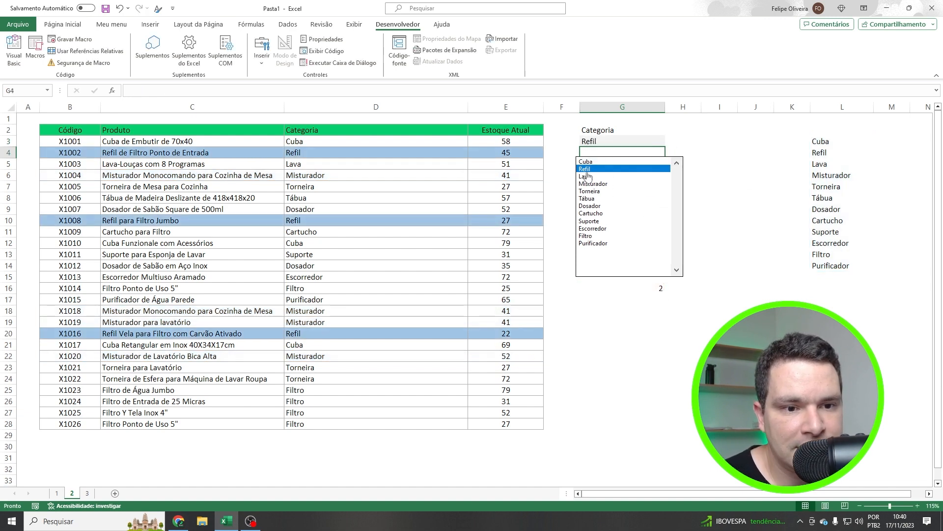
# Choose Torneira and Misturador in the list box to check that the highlighted table rows follow the selection.
pyautogui.click(592, 191)
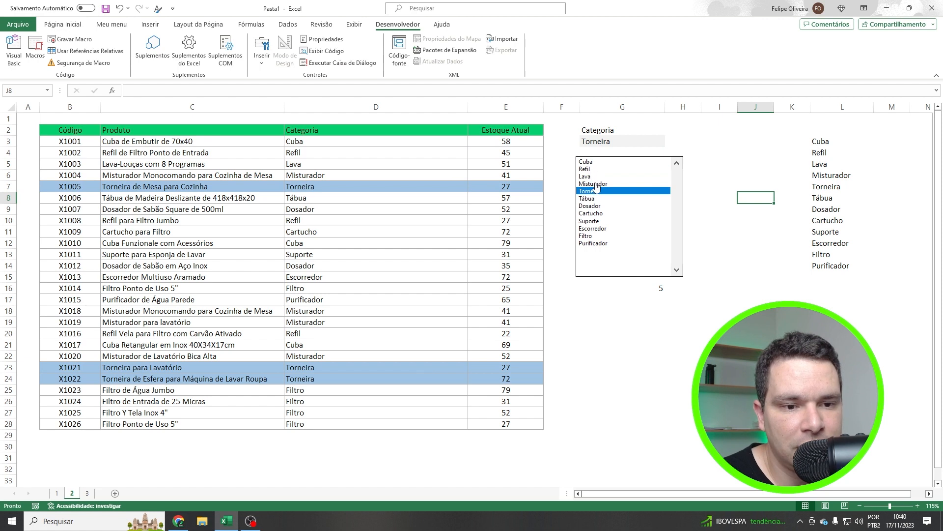
pyautogui.click(596, 184)
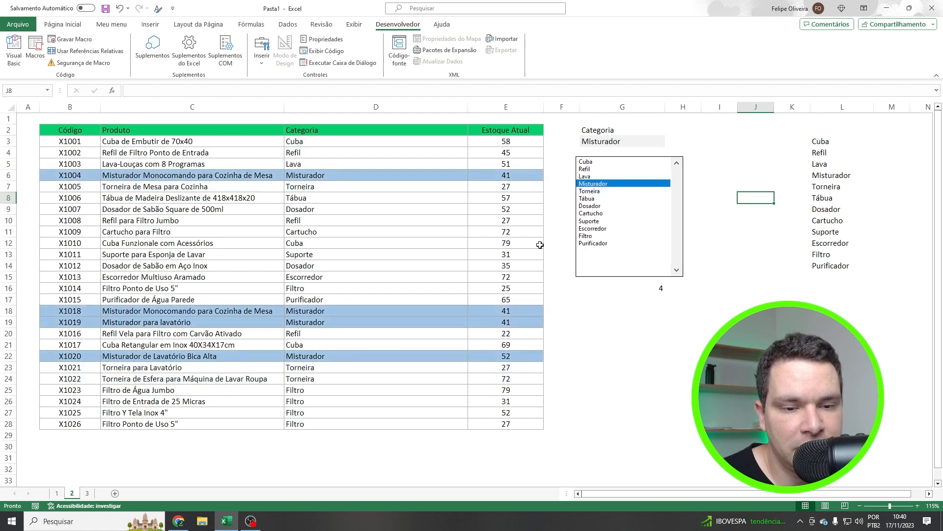
pyautogui.click(596, 191)
# Move the list box up over the Categoria cells and enlarge it to cover G16, spanning about rows 2 to 17.
pyautogui.rightClick(653, 181)
pyautogui.press('Escape')
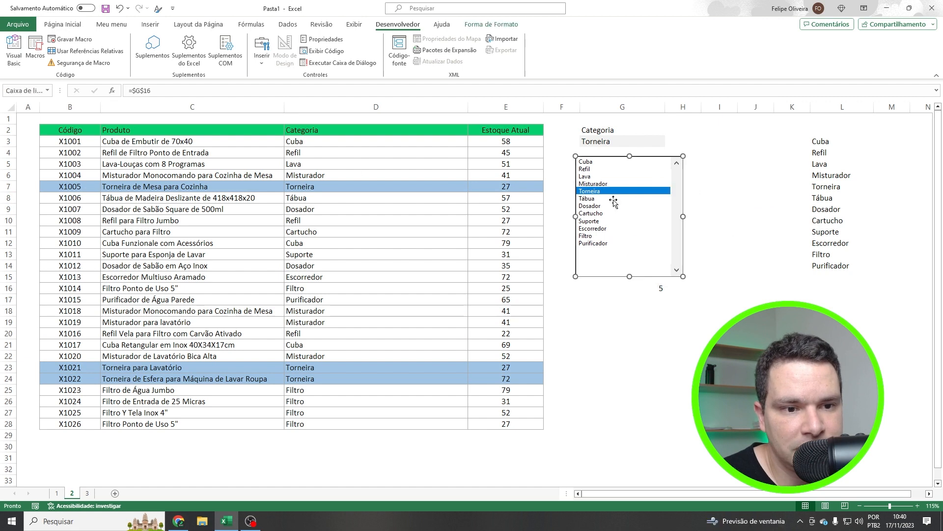
pyautogui.moveTo(628, 229); pyautogui.dragTo(622, 197)
pyautogui.moveTo(677, 244); pyautogui.dragTo(695, 304)
# Hide column L, which holds the unique category list.
pyautogui.click(843, 121)
pyautogui.rightClick(839, 106)
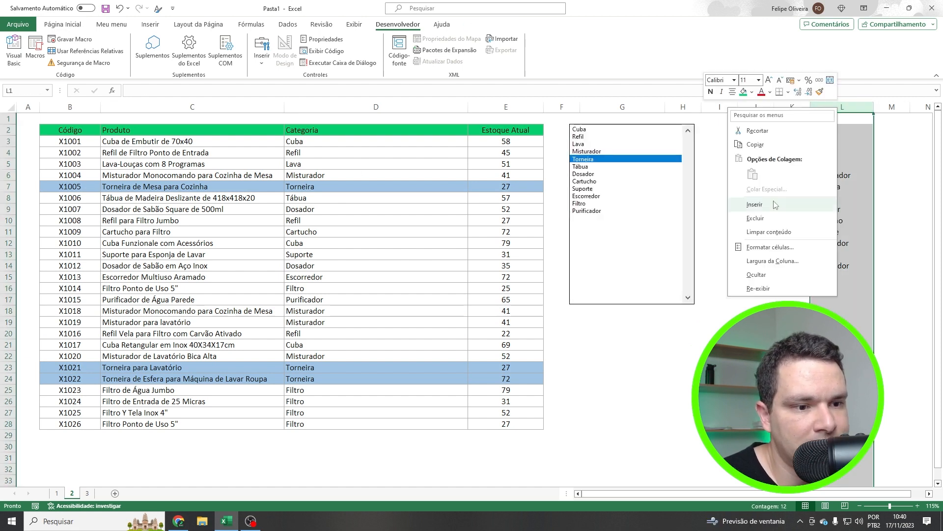
pyautogui.click(751, 275)
pyautogui.click(732, 189)
# Test the row highlighting from the list box with Dosador, Suporte, Escorredor, Misturador, Refil and Lava.
pyautogui.click(597, 174)
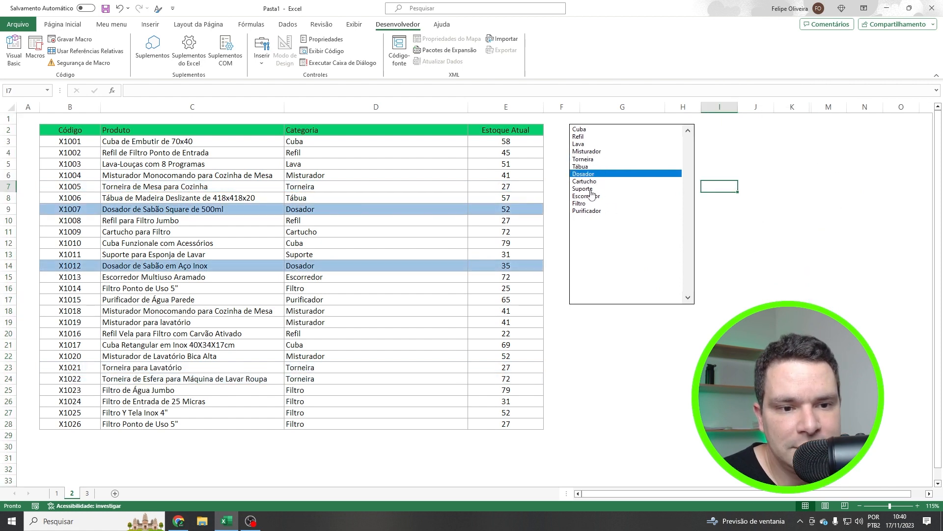
pyautogui.click(588, 188)
pyautogui.click(589, 196)
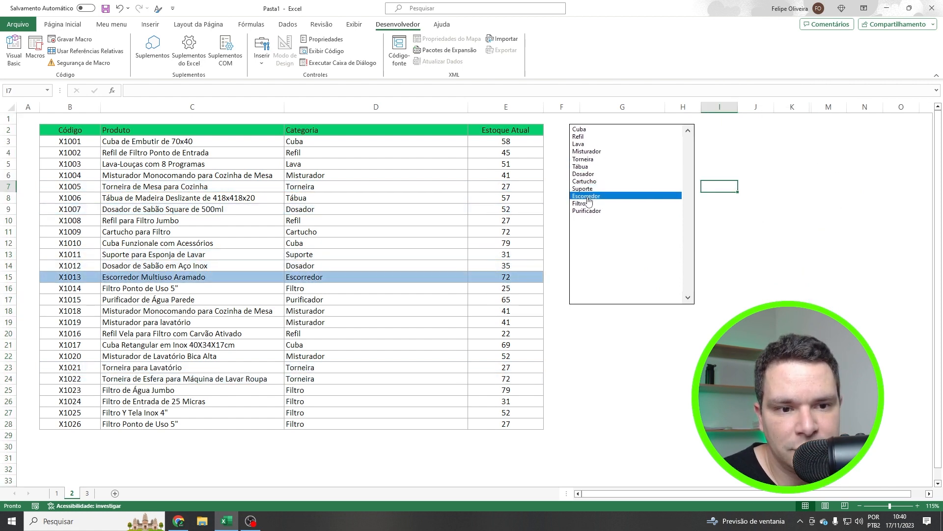
pyautogui.click(586, 151)
pyautogui.click(583, 144)
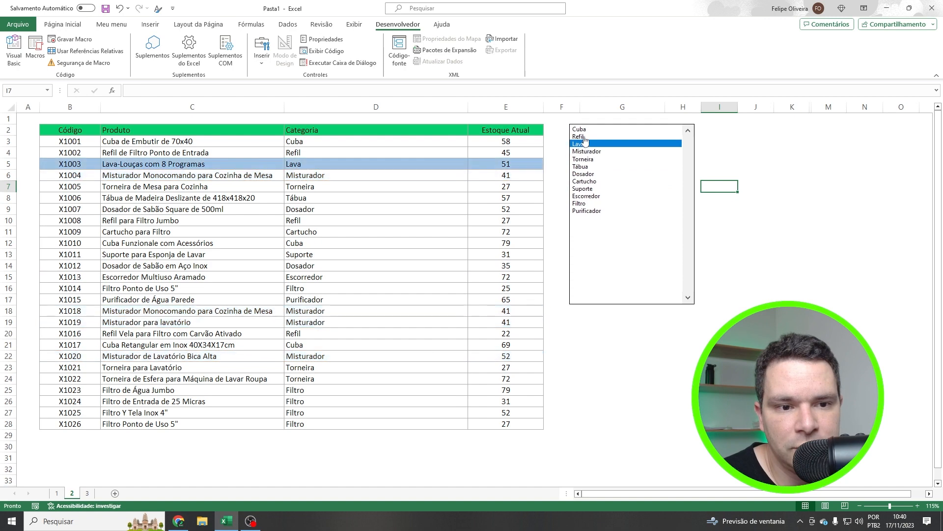
pyautogui.click(585, 137)
pyautogui.click(584, 144)
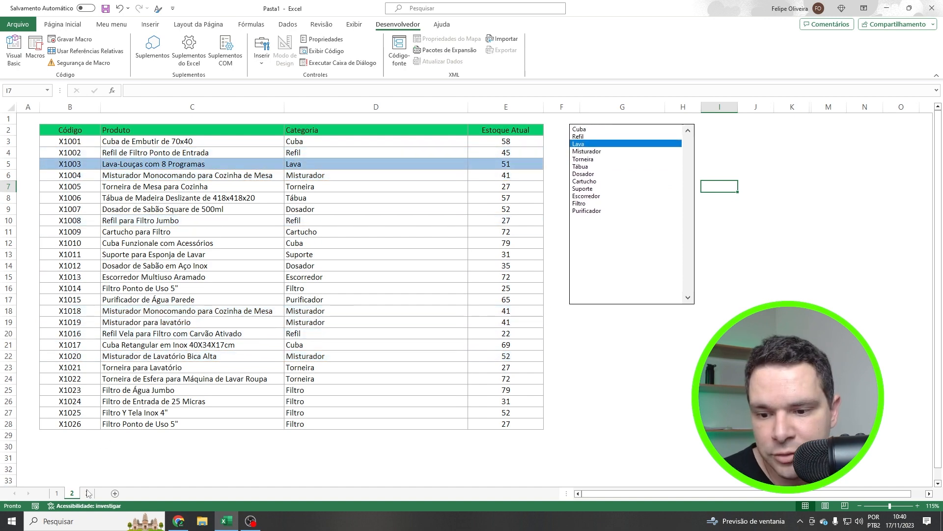
# Switch to sheet 3 and examine the task table's ID, Tarefas, Prazo and Status columns in B3:E20.
pyautogui.click(89, 493)
pyautogui.click(463, 308)
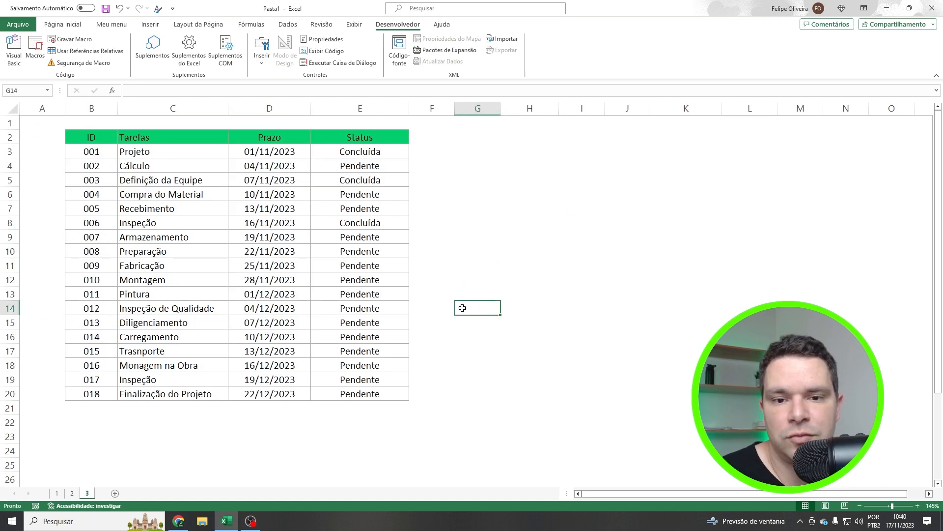
pyautogui.click(176, 256)
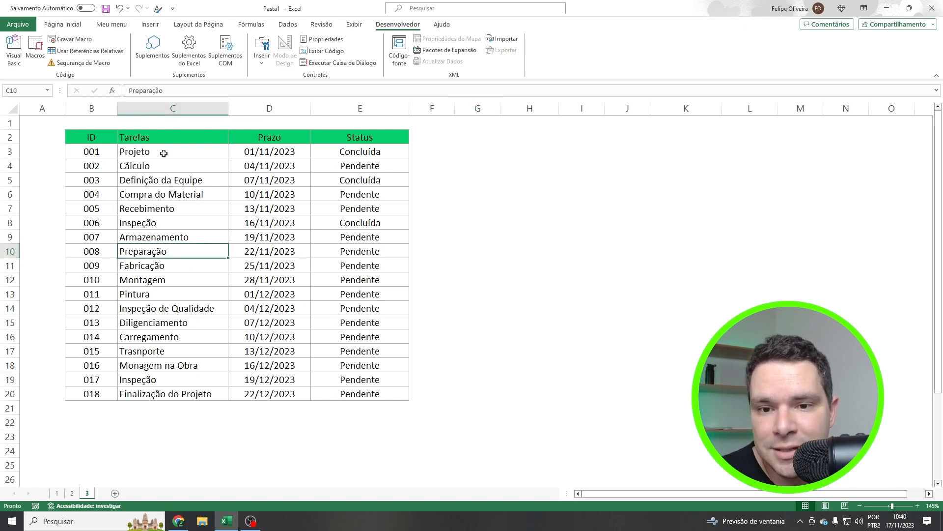
pyautogui.moveTo(92, 151); pyautogui.dragTo(99, 224)
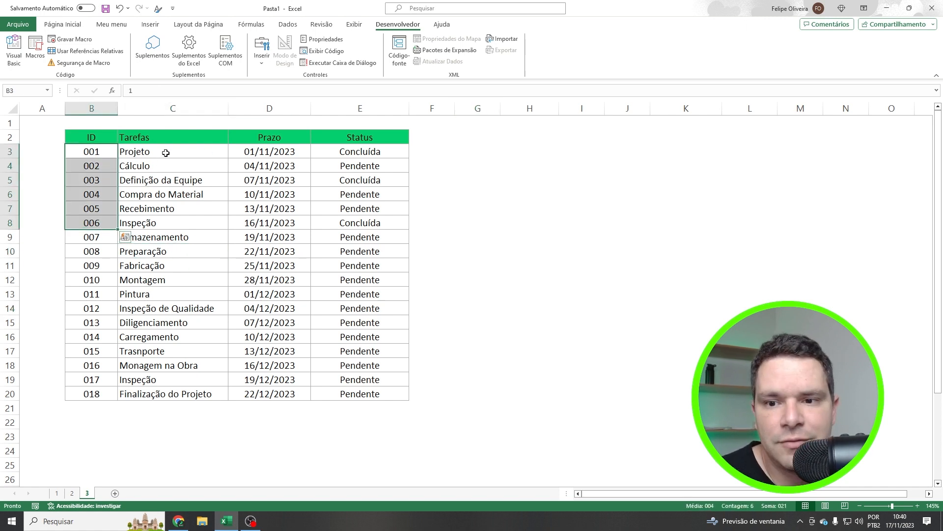
pyautogui.moveTo(164, 151); pyautogui.dragTo(188, 230)
pyautogui.moveTo(280, 152); pyautogui.dragTo(284, 196)
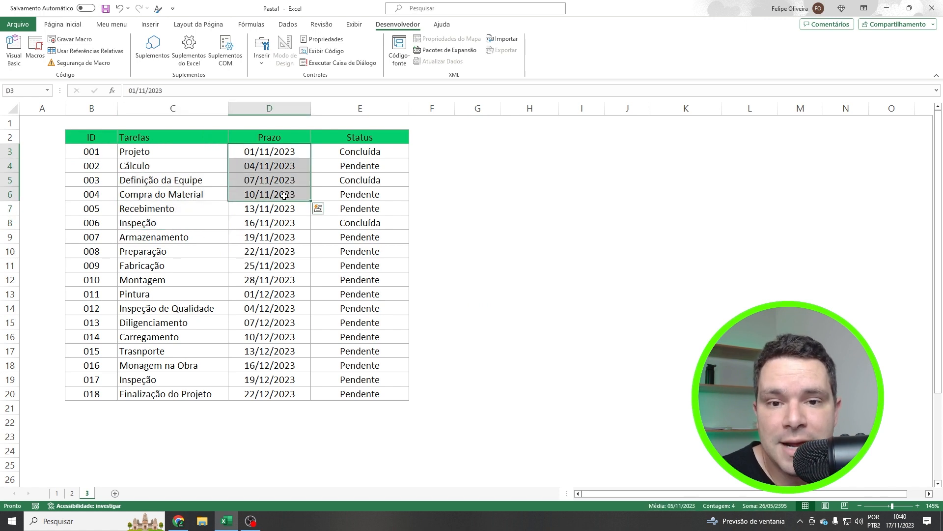
pyautogui.moveTo(363, 158); pyautogui.dragTo(370, 216)
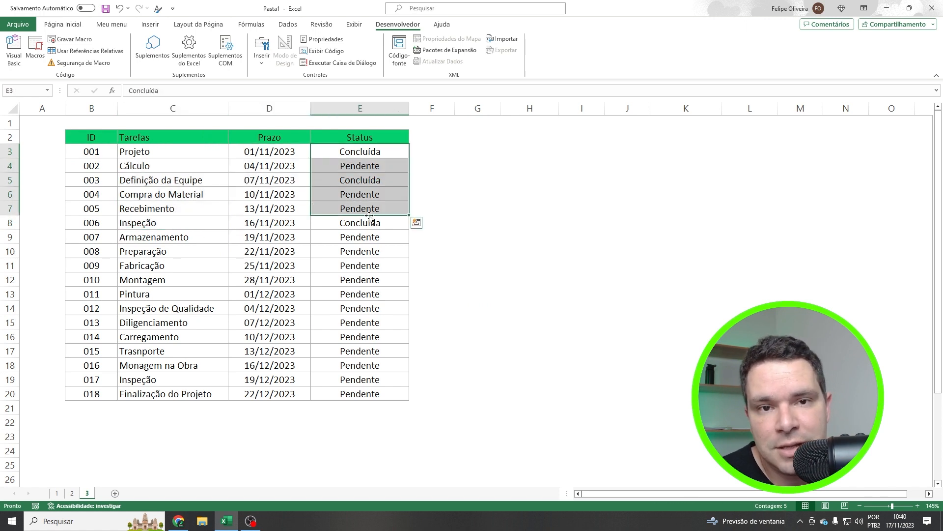
pyautogui.click(359, 252)
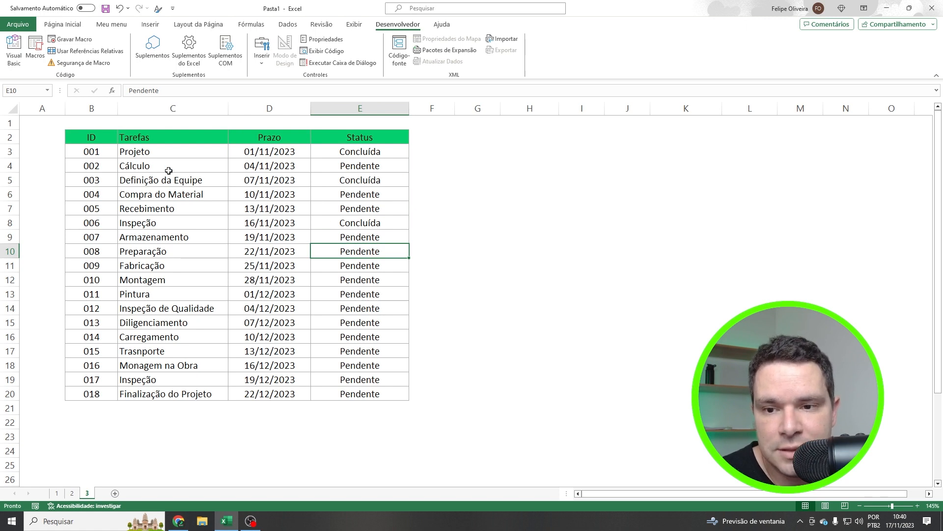
pyautogui.moveTo(99, 155); pyautogui.dragTo(388, 235)
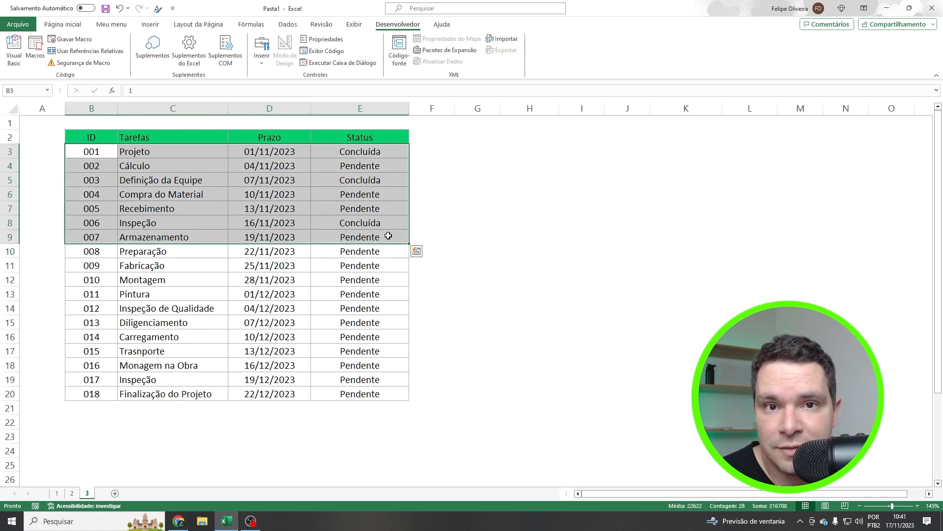
pyautogui.click(367, 275)
pyautogui.moveTo(108, 152); pyautogui.dragTo(369, 393)
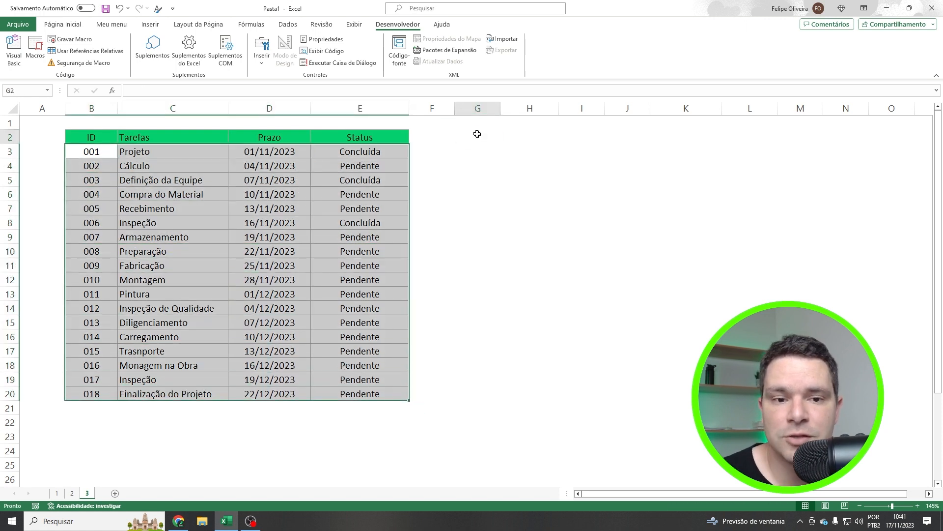
# Label cell G2 "data atual" and enter the HOJE function in H2 for the current date.
pyautogui.click(477, 133)
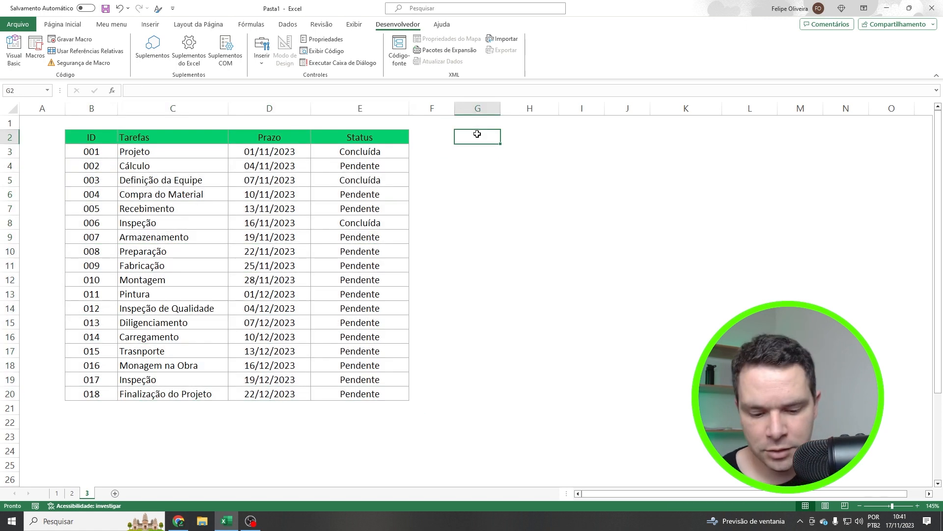
pyautogui.write('data')
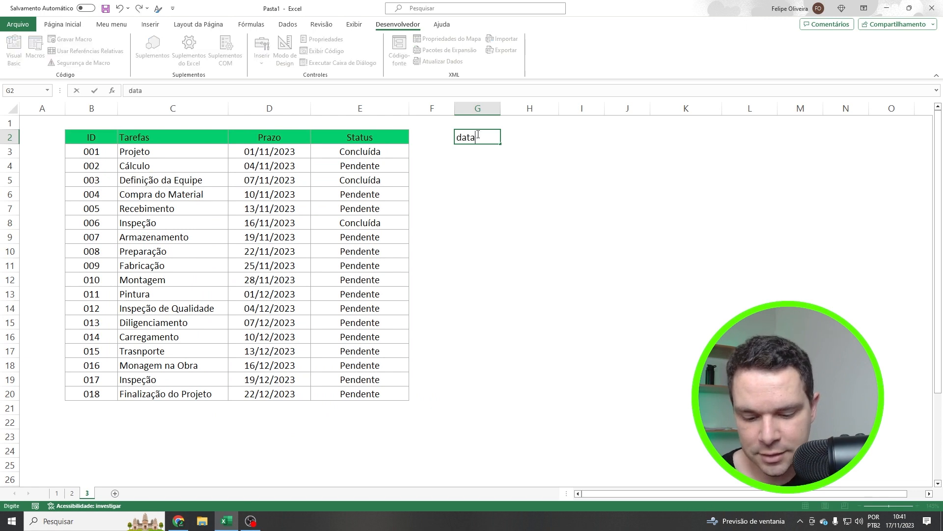
pyautogui.write(' atual')
pyautogui.press('Tab')
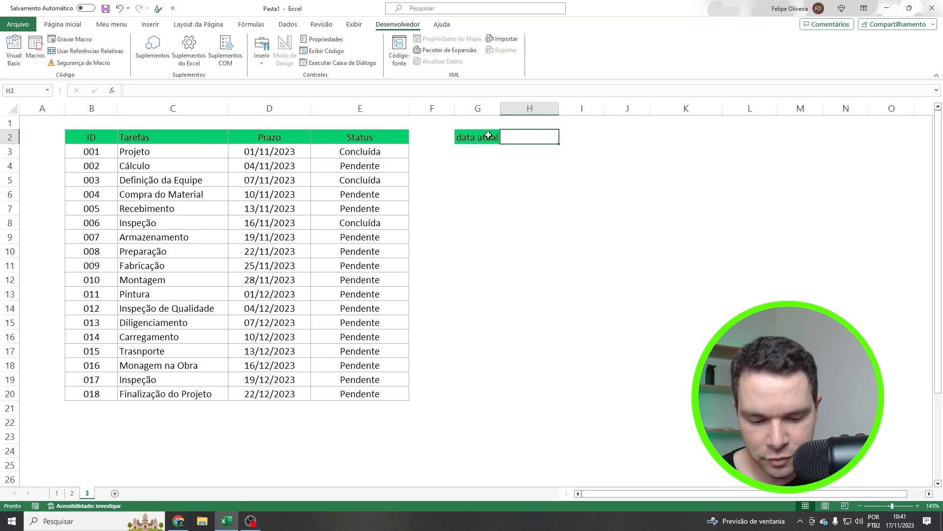
pyautogui.write('=hoj')
pyautogui.press('Tab')
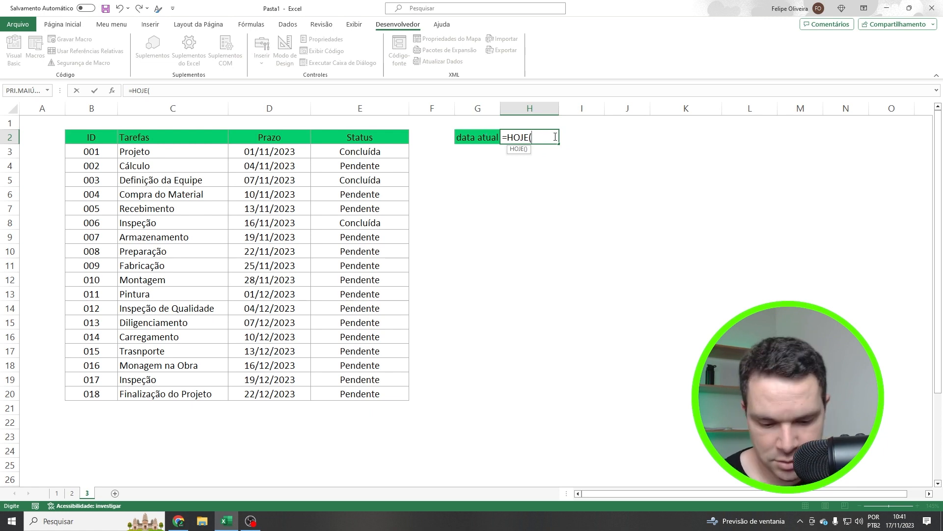
pyautogui.press('Tab')
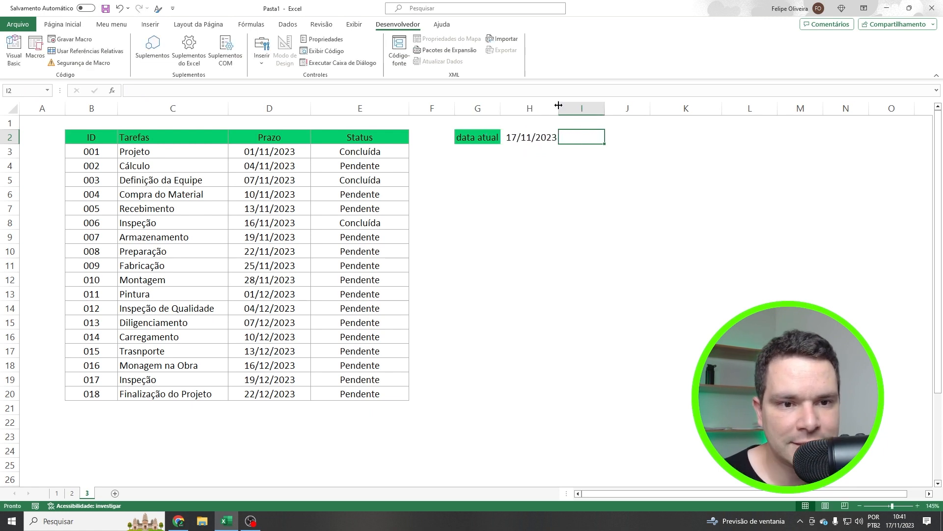
# Widen column H, which holds the current date beside the "data atual" label.
pyautogui.moveTo(559, 108); pyautogui.dragTo(581, 108)
pyautogui.click(566, 179)
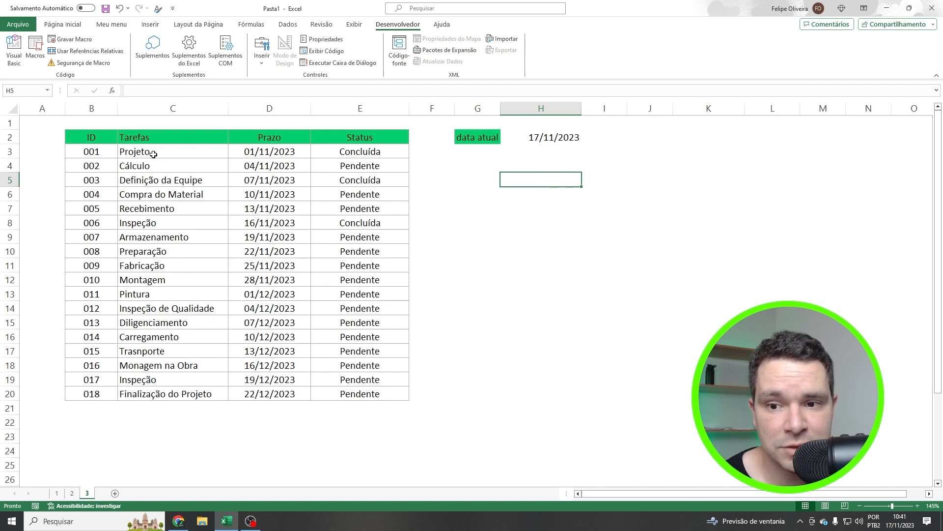
pyautogui.click(264, 162)
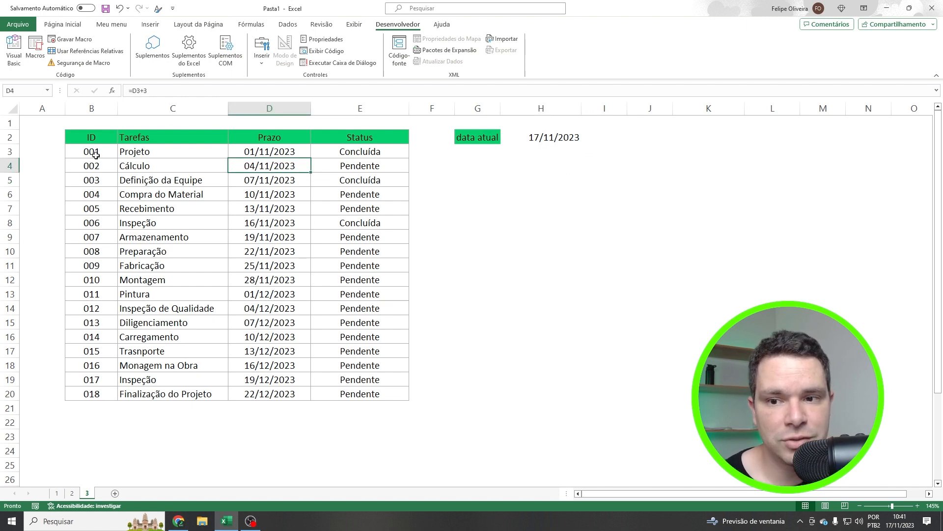
# Start a new conditional formatting rule for the task range B3:E20, using a formula to determine which cells to format.
pyautogui.moveTo(91, 152); pyautogui.dragTo(360, 393)
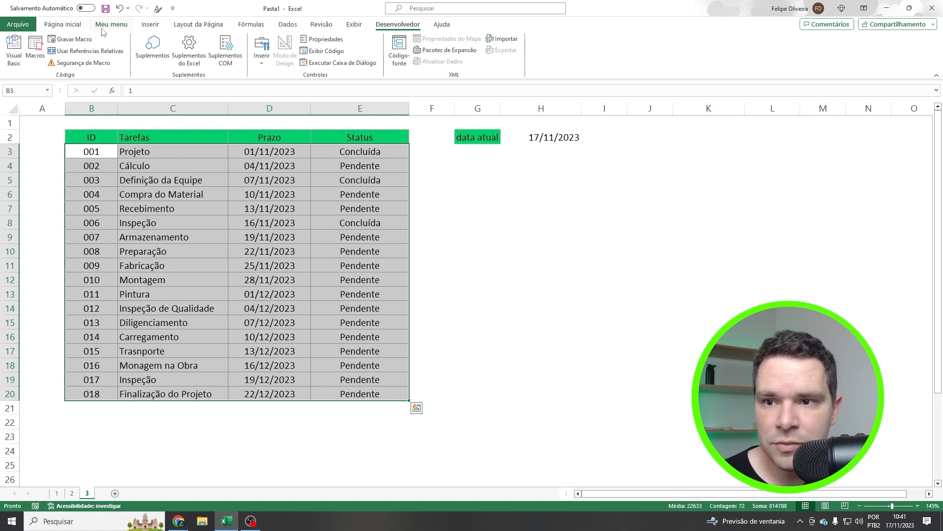
pyautogui.click(62, 24)
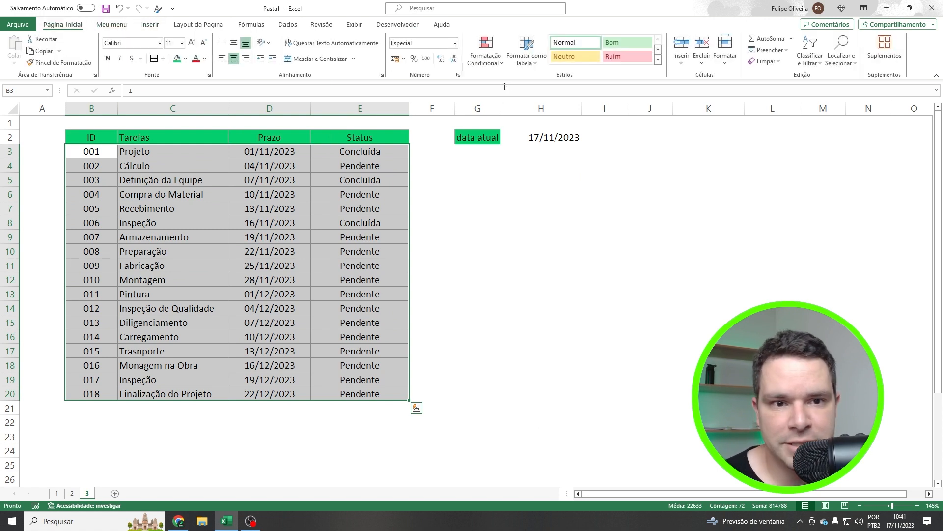
pyautogui.click(489, 59)
pyautogui.click(511, 183)
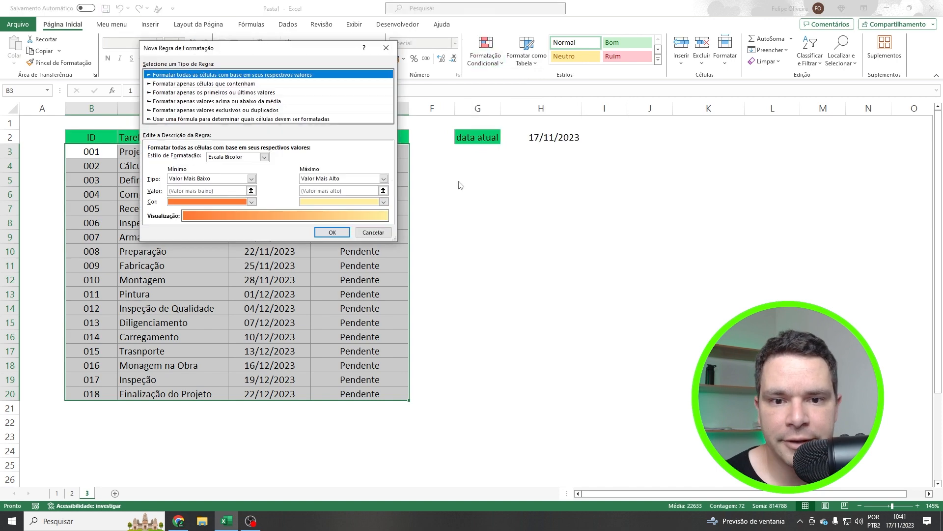
pyautogui.click(202, 119)
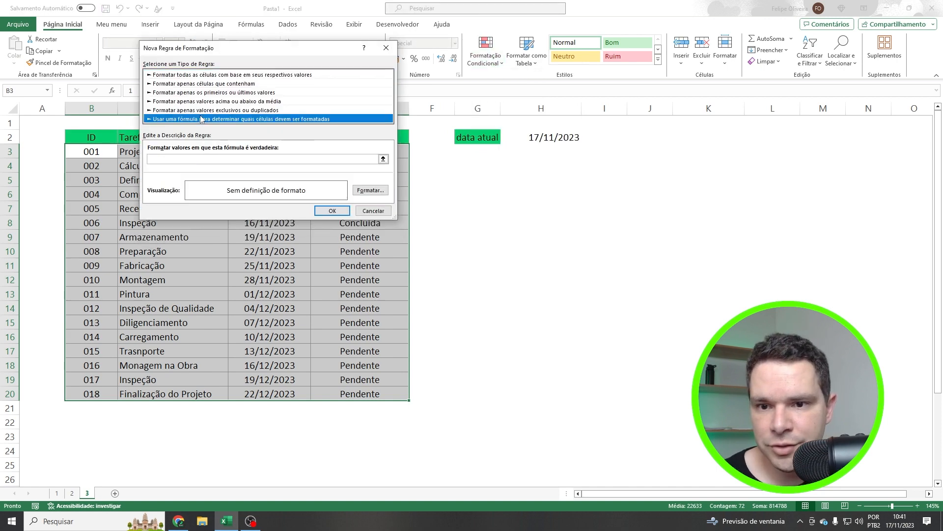
pyautogui.click(204, 158)
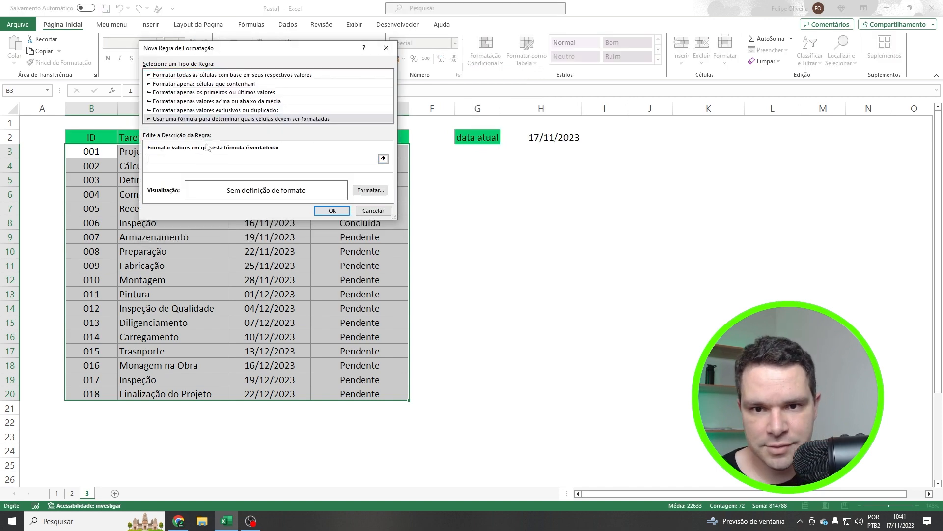
# Enter =$D3<$H$2 as the rule's formula and save the rule without a format.
pyautogui.moveTo(260, 47); pyautogui.dragTo(209, 189)
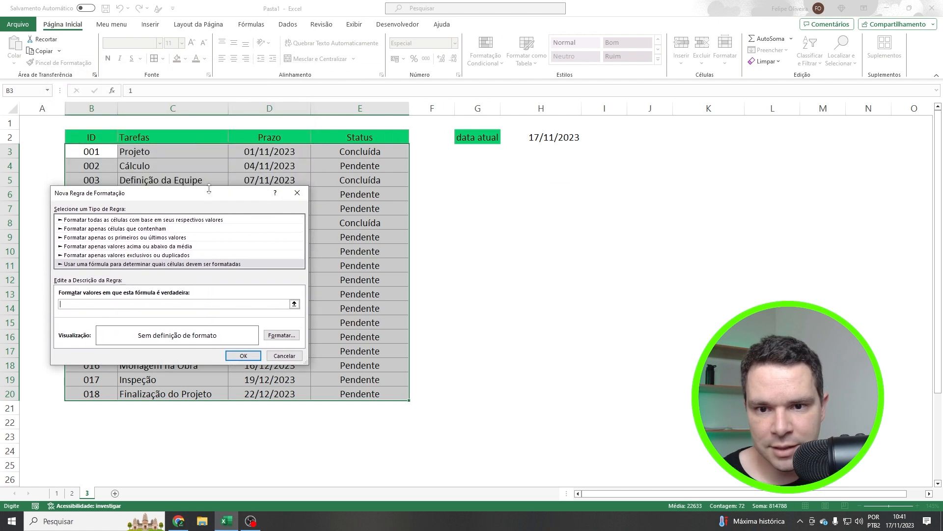
pyautogui.click(260, 155)
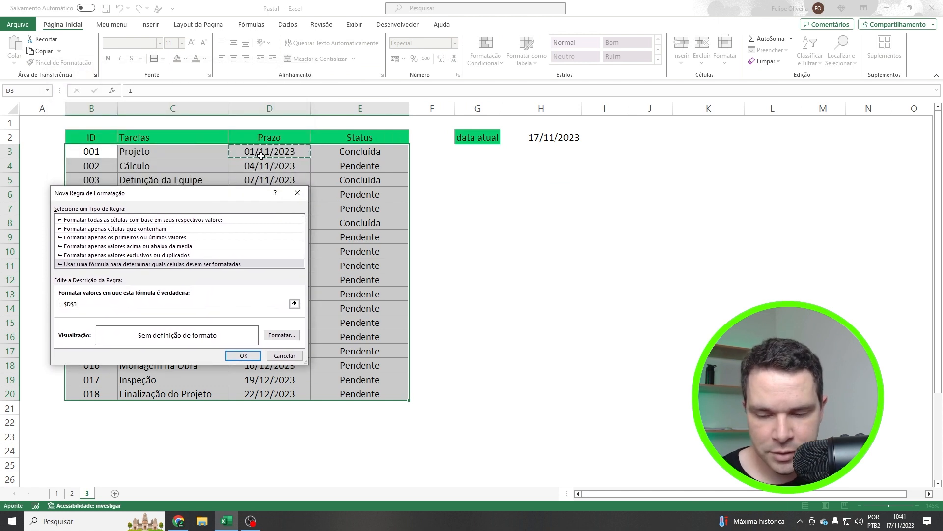
pyautogui.write('<')
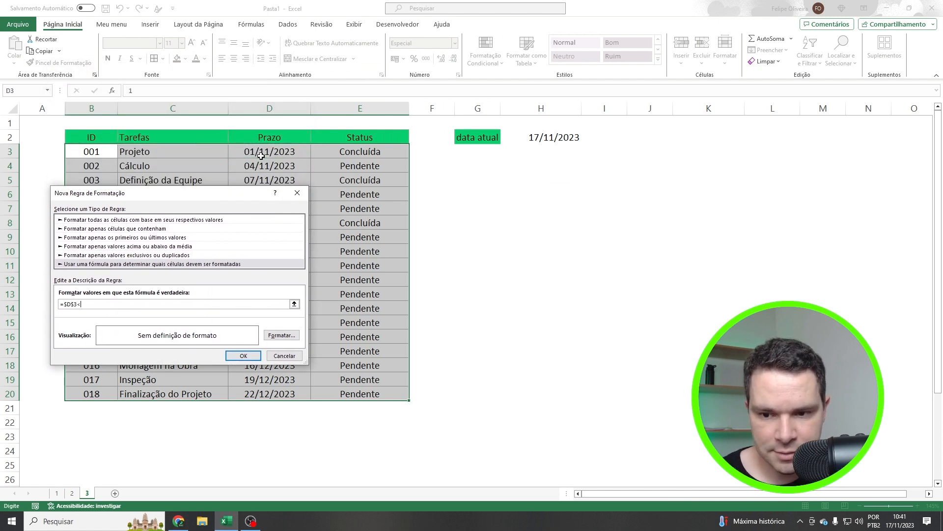
pyautogui.click(565, 140)
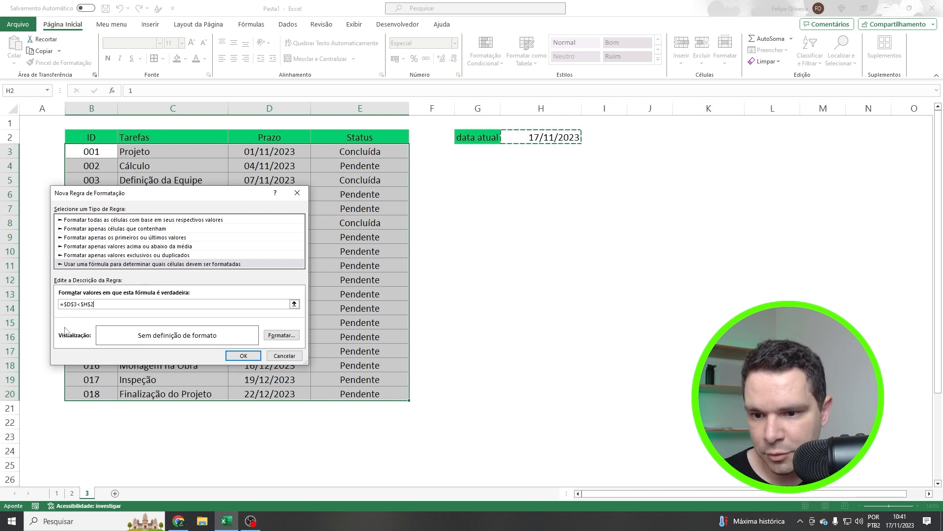
pyautogui.click(72, 306)
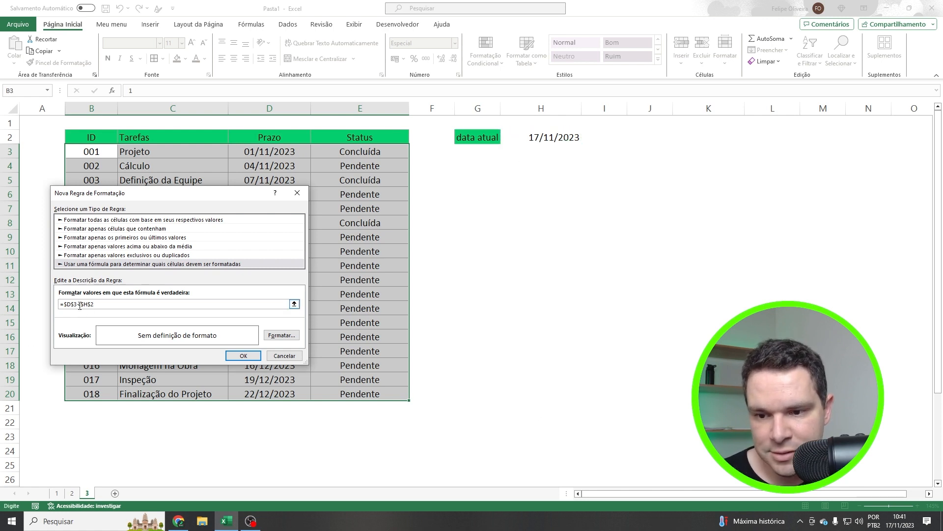
pyautogui.press('BackSpace')
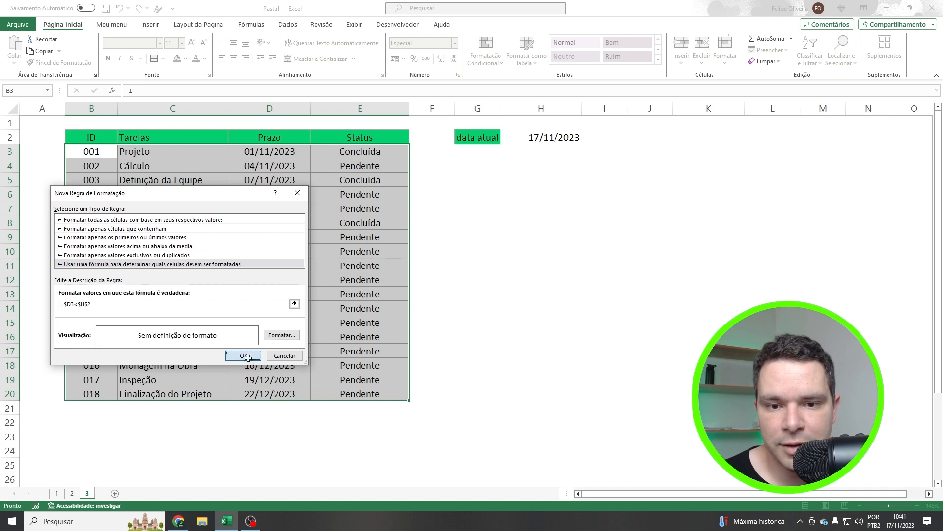
pyautogui.click(244, 355)
# Edit the =$D3<$H$2 rule to use an orange-yellow cell fill and apply it to the task table.
pyautogui.click(491, 57)
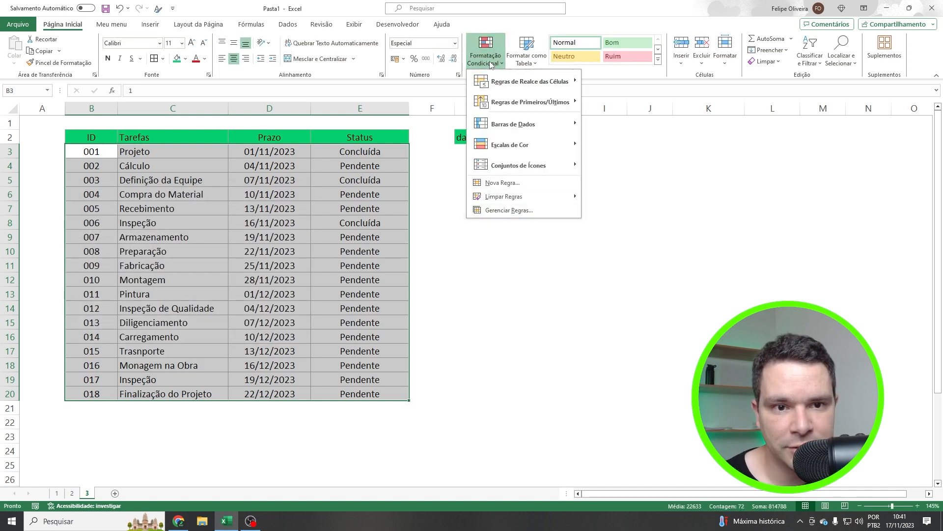
pyautogui.click(506, 211)
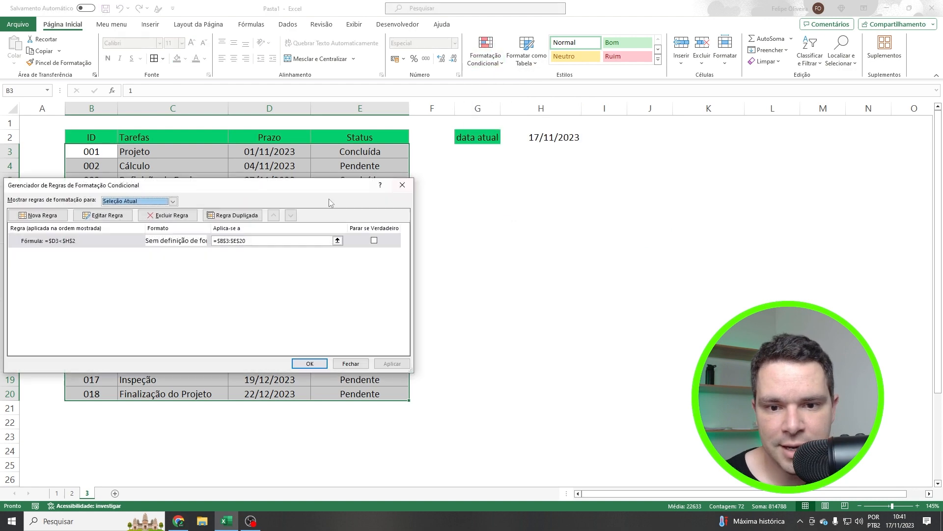
pyautogui.click(113, 241)
pyautogui.click(94, 214)
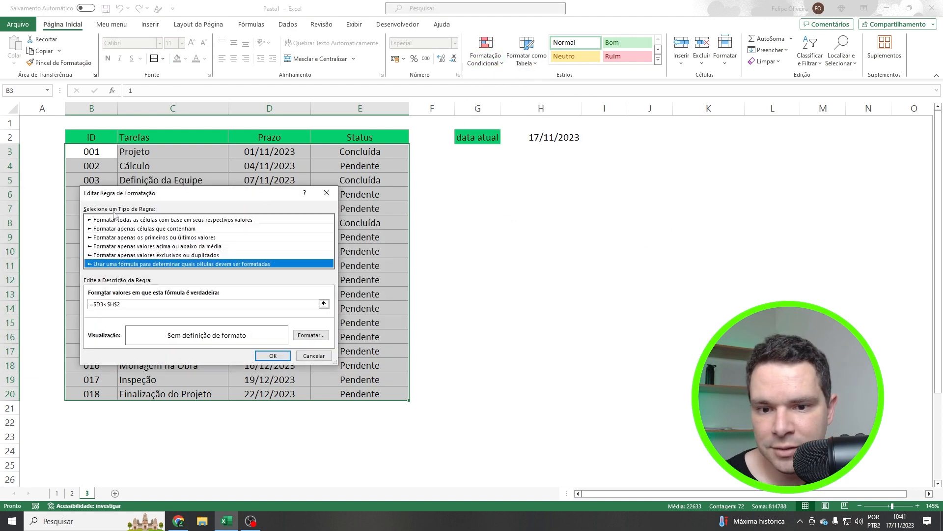
pyautogui.click(327, 337)
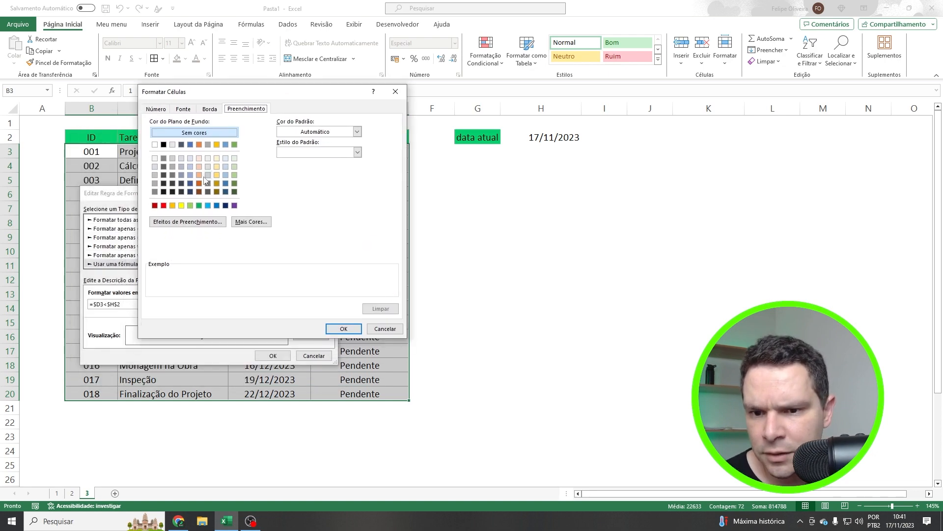
pyautogui.click(172, 205)
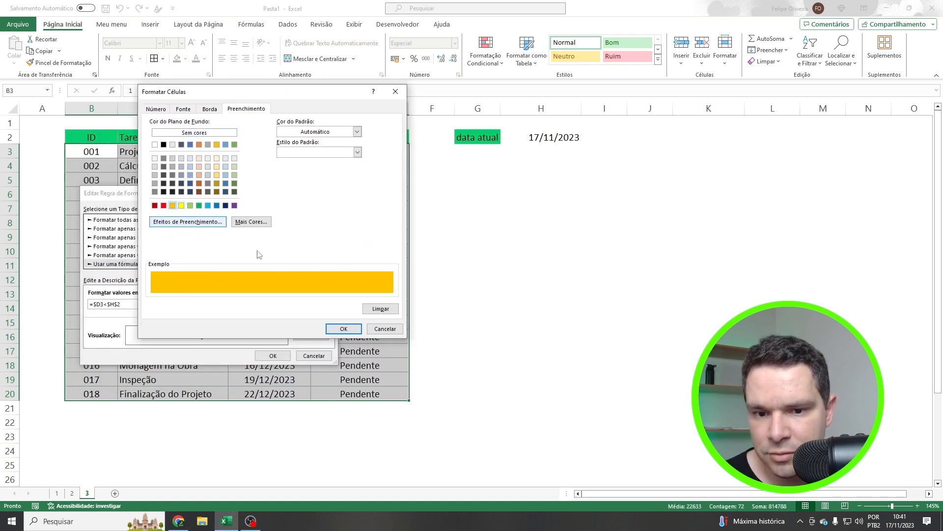
pyautogui.click(338, 329)
pyautogui.click(272, 355)
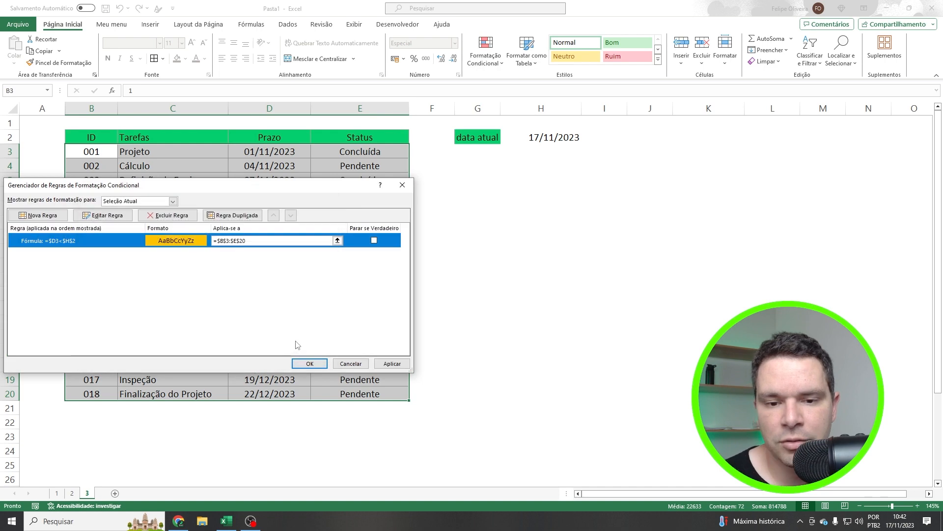
pyautogui.click(309, 364)
pyautogui.click(435, 274)
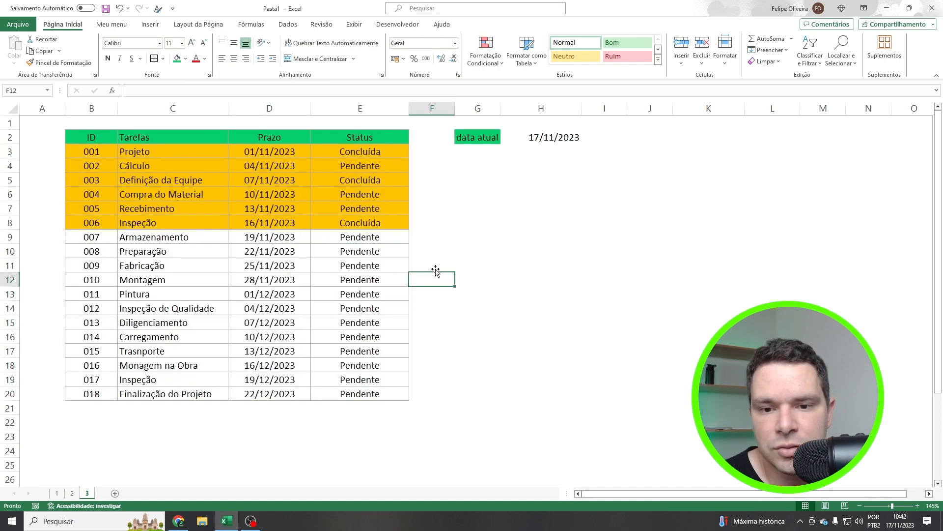
# Compare the deadlines in D3:D8 with the current date in H2, and examine the status of the highlighted tasks.
pyautogui.click(564, 141)
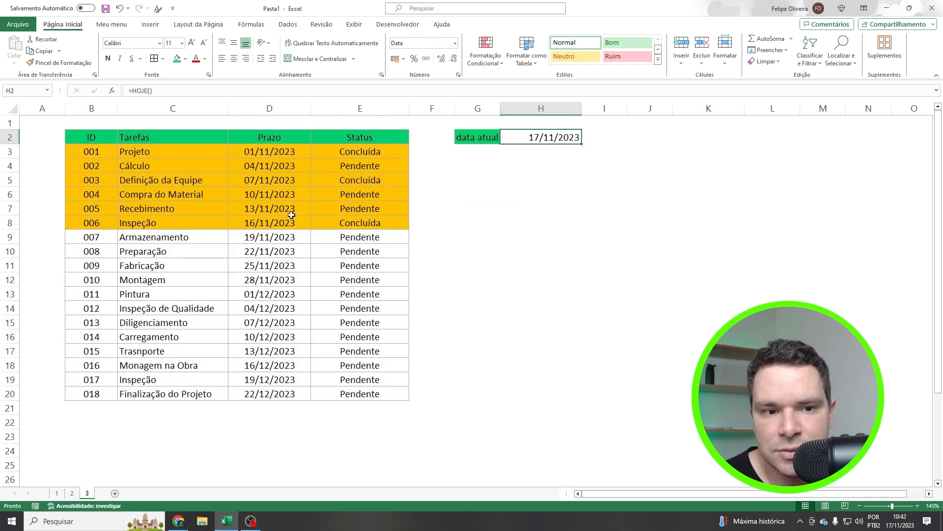
pyautogui.click(272, 225)
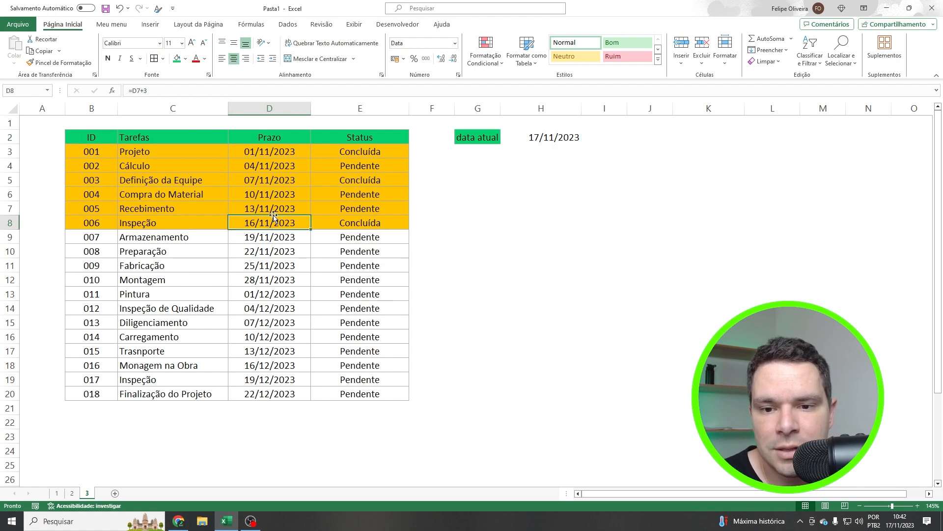
pyautogui.click(274, 211)
pyautogui.click(272, 196)
pyautogui.click(273, 181)
pyautogui.click(274, 167)
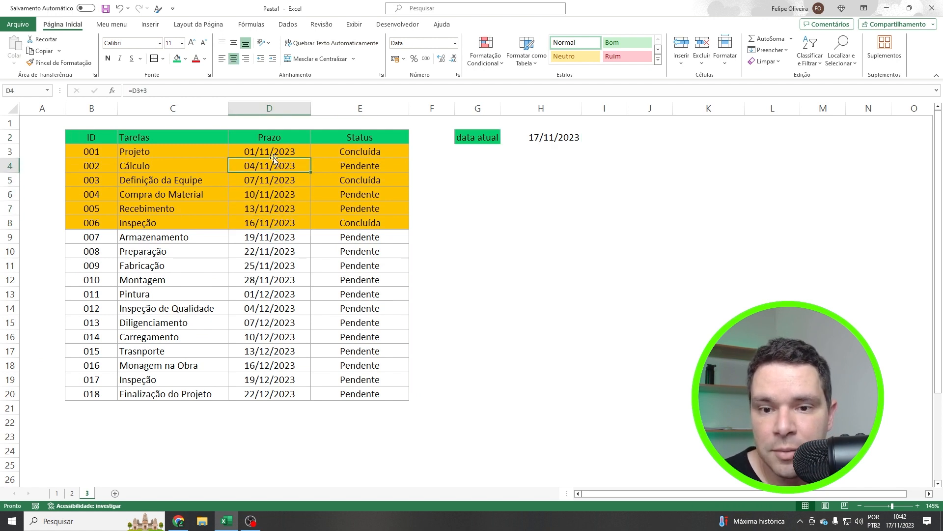
pyautogui.click(276, 154)
pyautogui.click(361, 155)
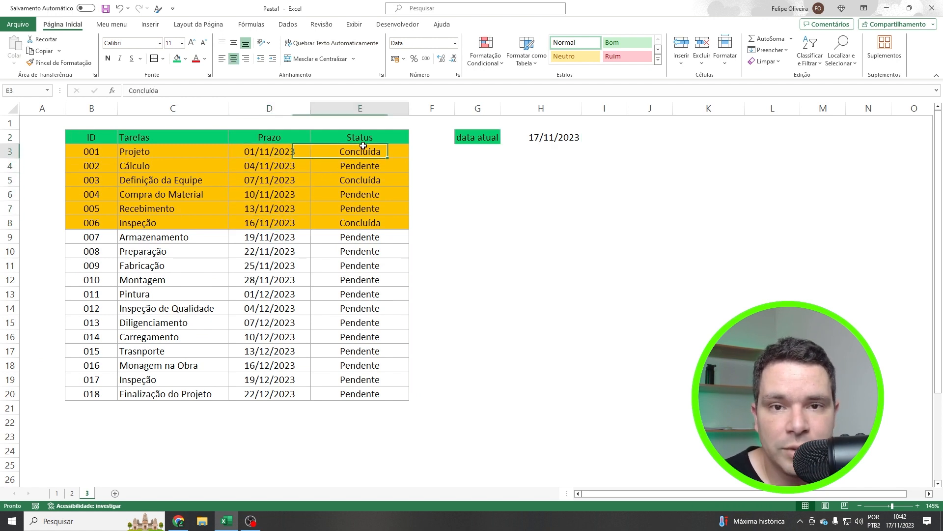
pyautogui.click(366, 168)
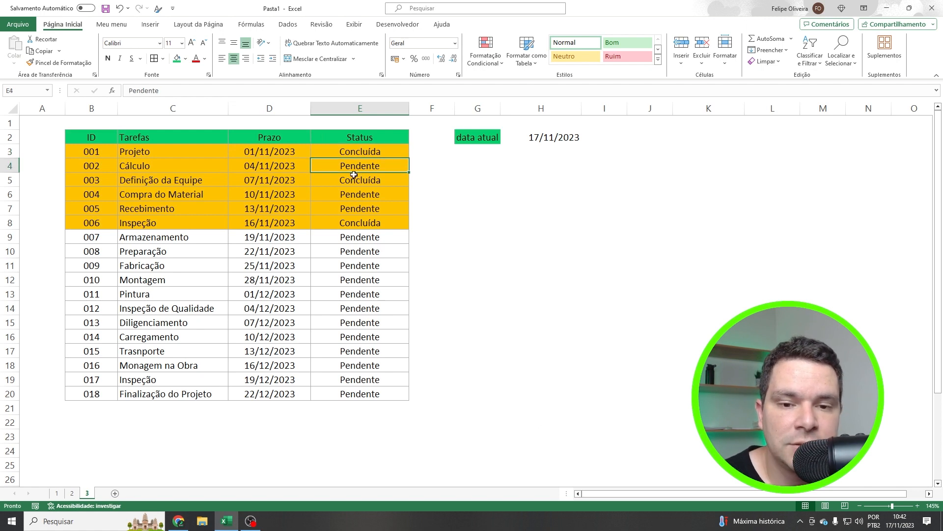
pyautogui.moveTo(91, 165); pyautogui.dragTo(360, 165)
pyautogui.moveTo(107, 198); pyautogui.dragTo(360, 208)
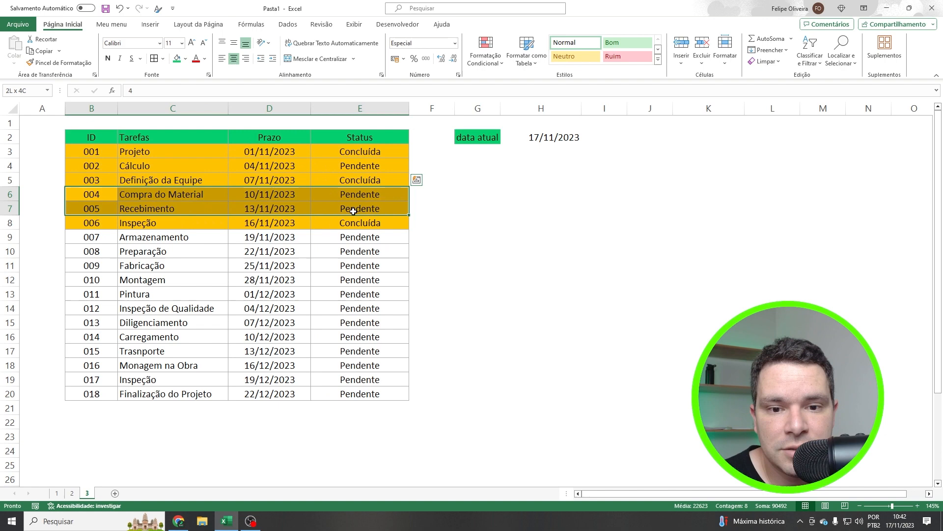
# Change the deadline rule's formula to =E($D3<$H$2;$E3="Pendente") and apply it.
pyautogui.click(324, 171)
pyautogui.click(486, 54)
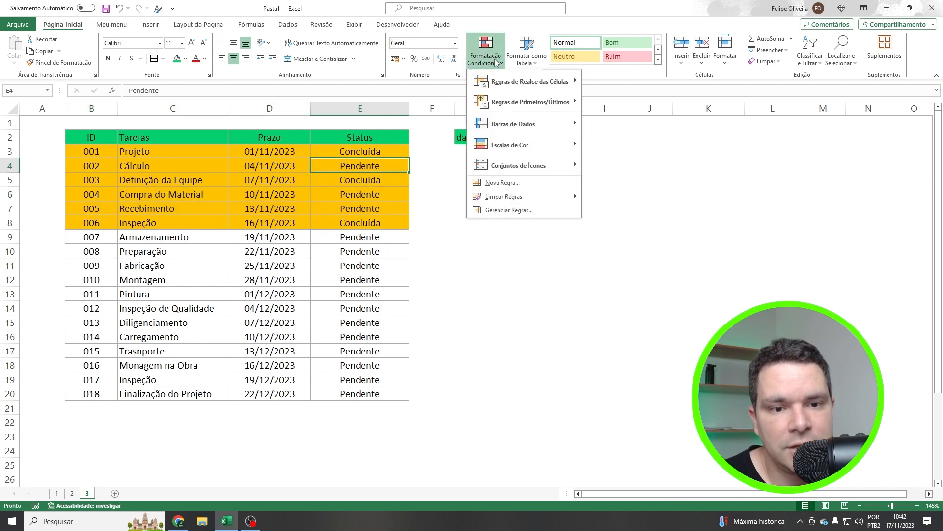
pyautogui.click(500, 210)
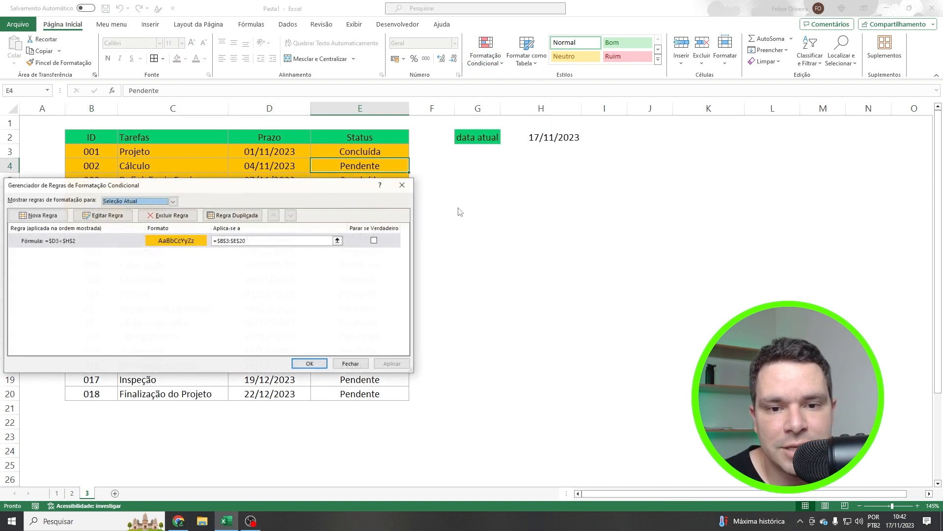
pyautogui.moveTo(269, 191); pyautogui.dragTo(346, 139)
pyautogui.doubleClick(245, 193)
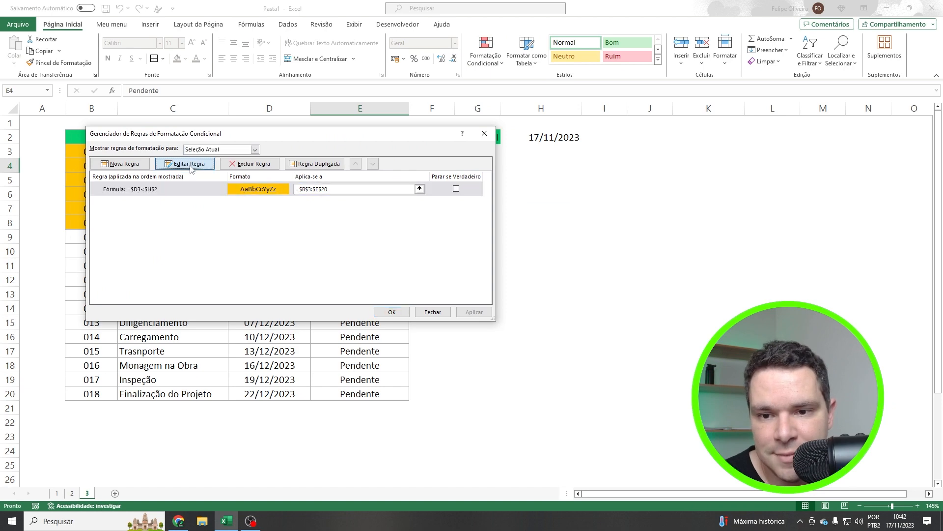
pyautogui.moveTo(250, 147); pyautogui.dragTo(271, 58)
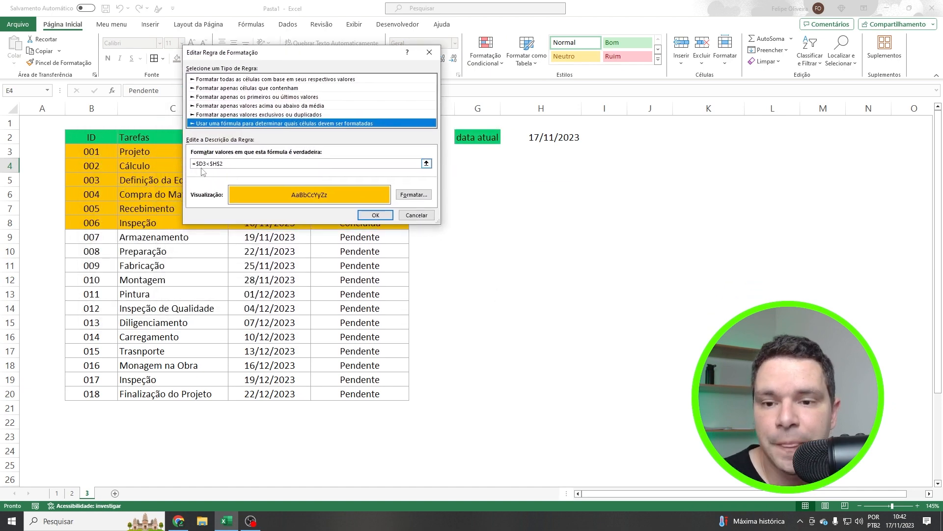
pyautogui.click(197, 164)
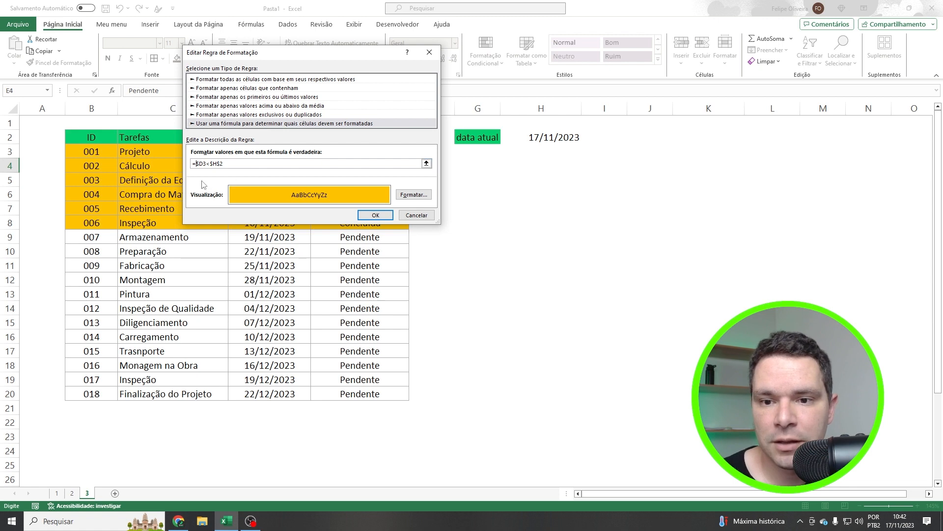
pyautogui.write('E')
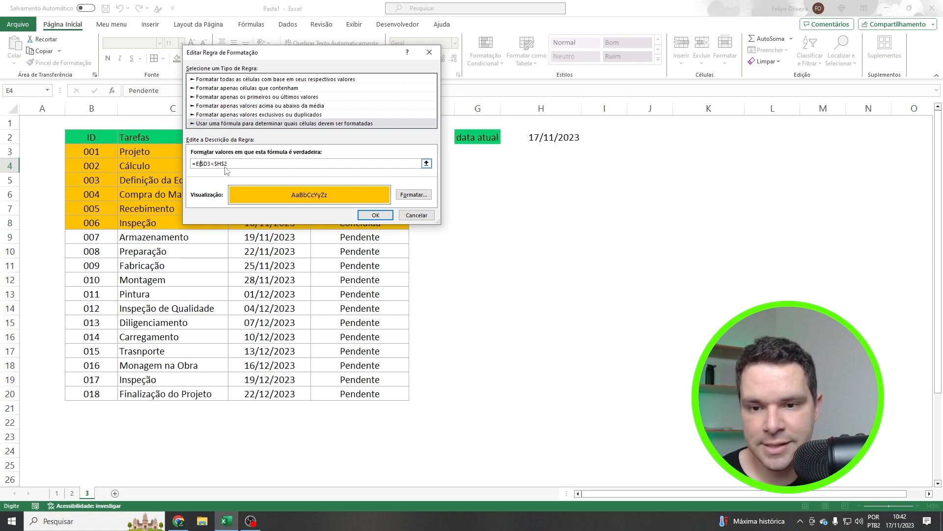
pyautogui.write('(')
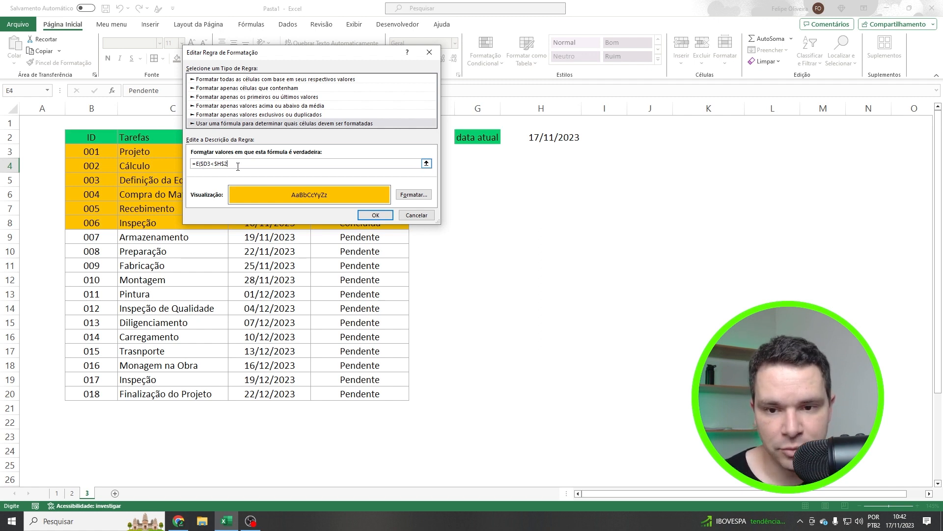
pyautogui.moveTo(291, 52); pyautogui.dragTo(526, 96)
pyautogui.click(366, 151)
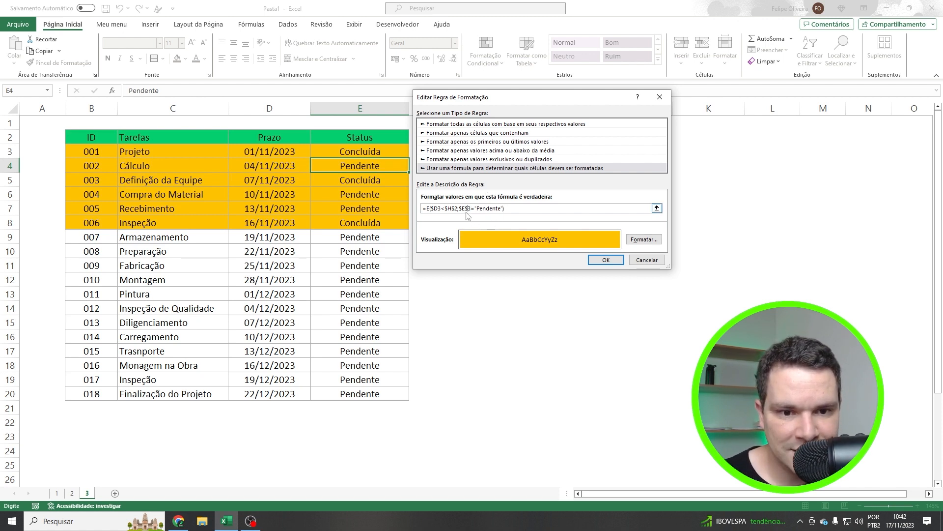
pyautogui.press('BackSpace')
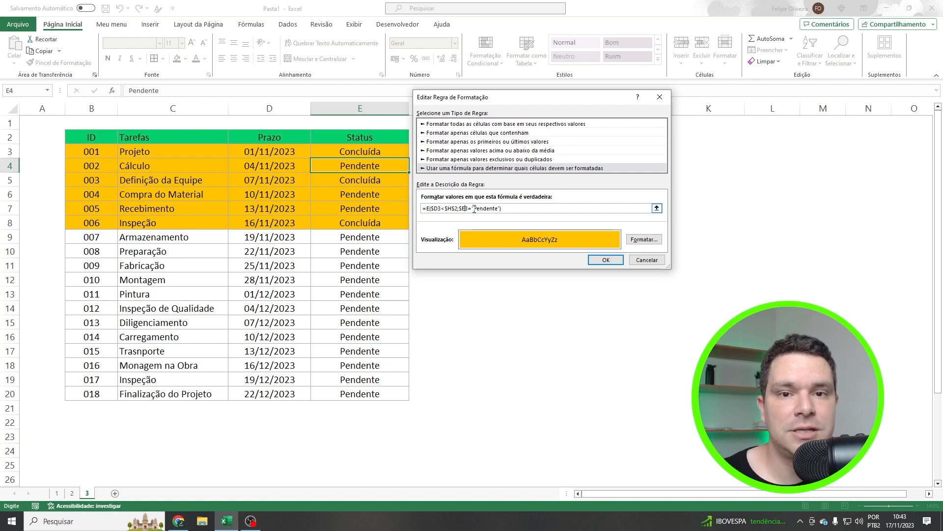
pyautogui.click(607, 266)
pyautogui.click(406, 309)
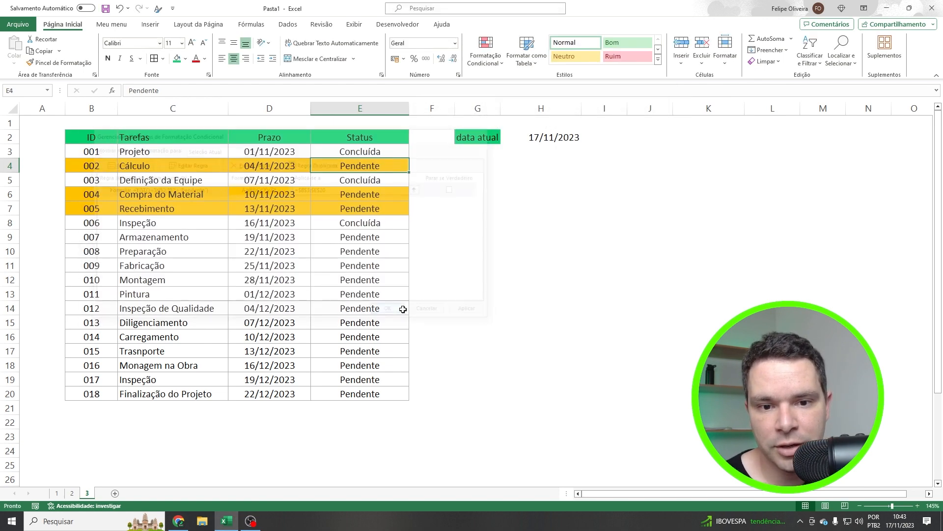
# Check the Cálculo and Compra do Material rows' deadlines against the current date in H2, along with Cálculo's status.
pyautogui.click(459, 297)
pyautogui.moveTo(88, 167); pyautogui.dragTo(350, 170)
pyautogui.click(275, 164)
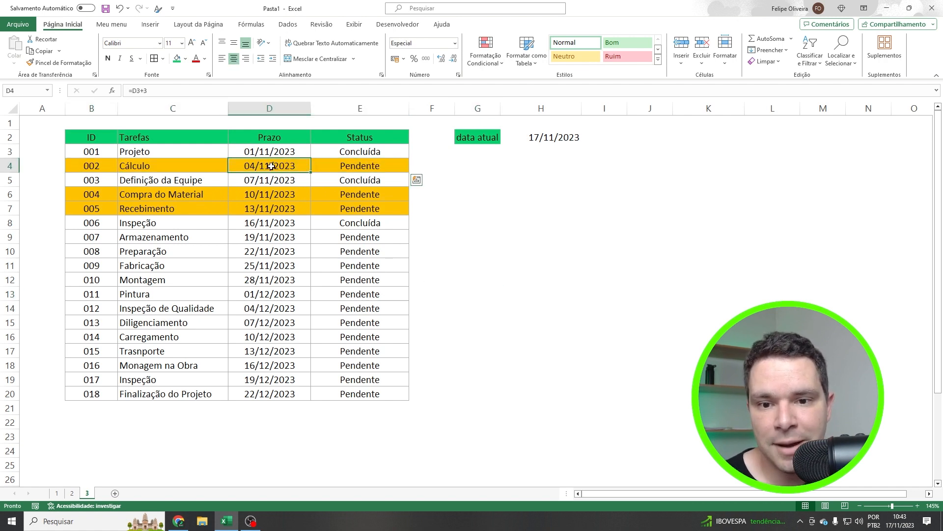
pyautogui.click(538, 136)
pyautogui.click(358, 167)
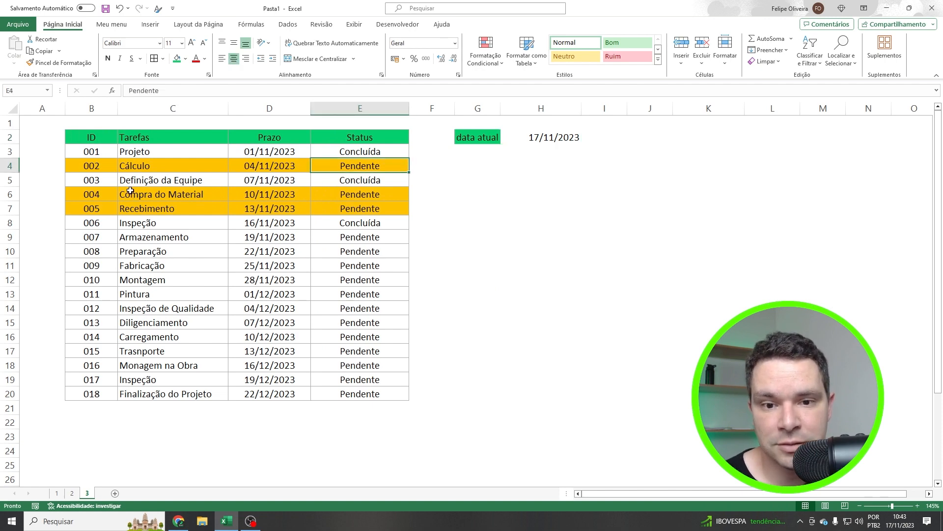
pyautogui.click(280, 195)
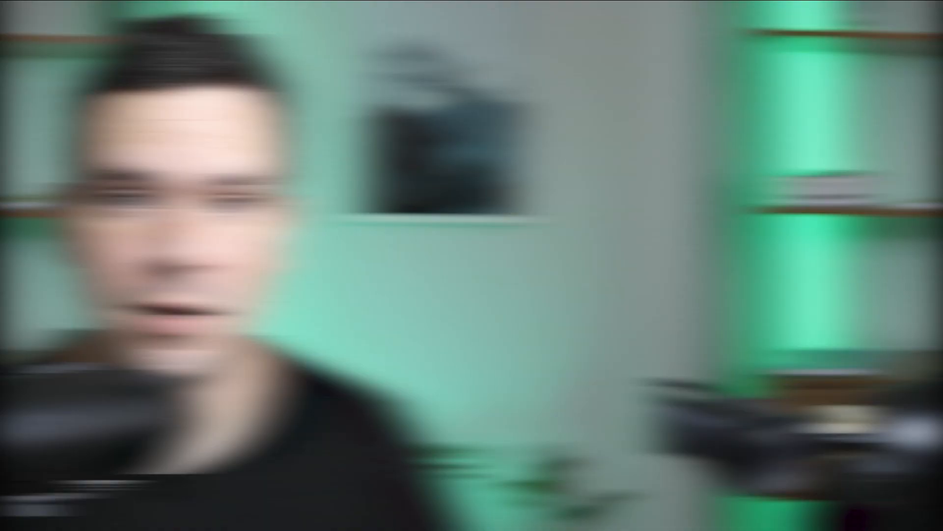